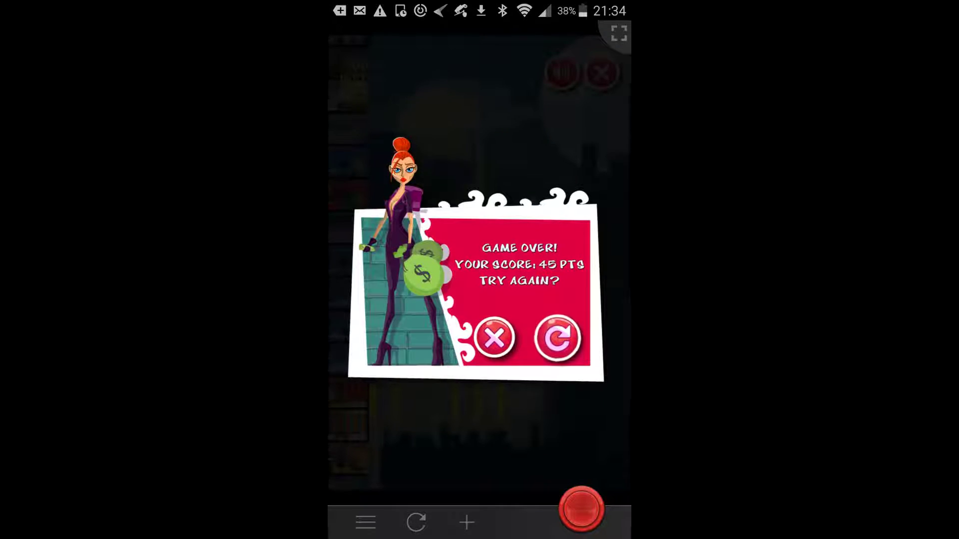
- Dismiss the game-over screen after the 30-point police-chase tower round
{"action": "left_click", "coordinate": [558, 337]}
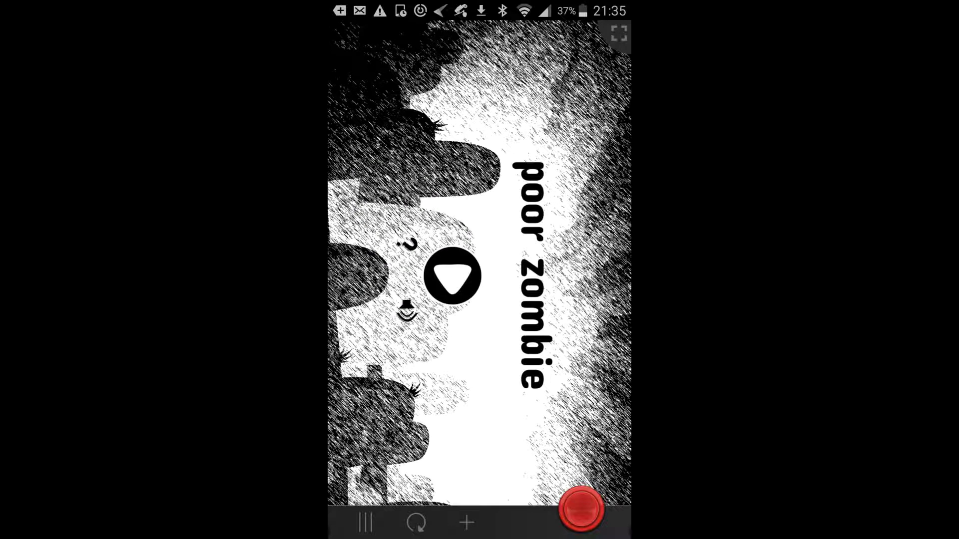
- Start Poor Zombie level 1 and steer the zombie down the passage
{"action": "left_click", "coordinate": [452, 277]}
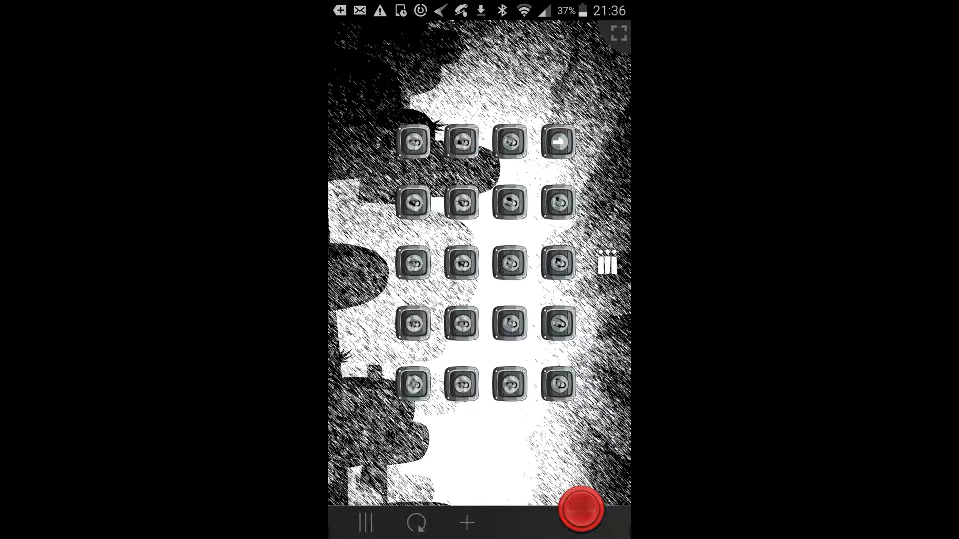
{"action": "left_click", "coordinate": [558, 142]}
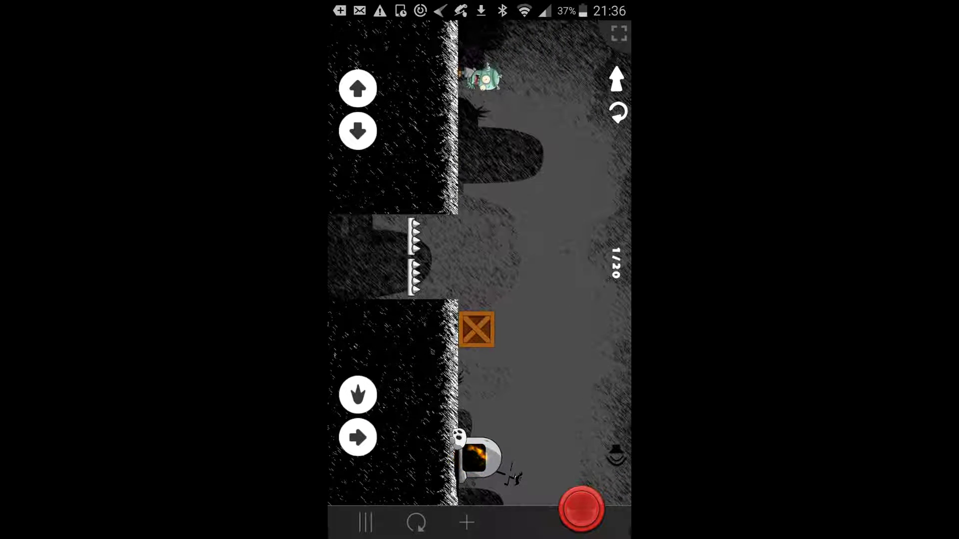
{"action": "left_click", "coordinate": [358, 437]}
{"action": "left_click", "coordinate": [357, 132]}
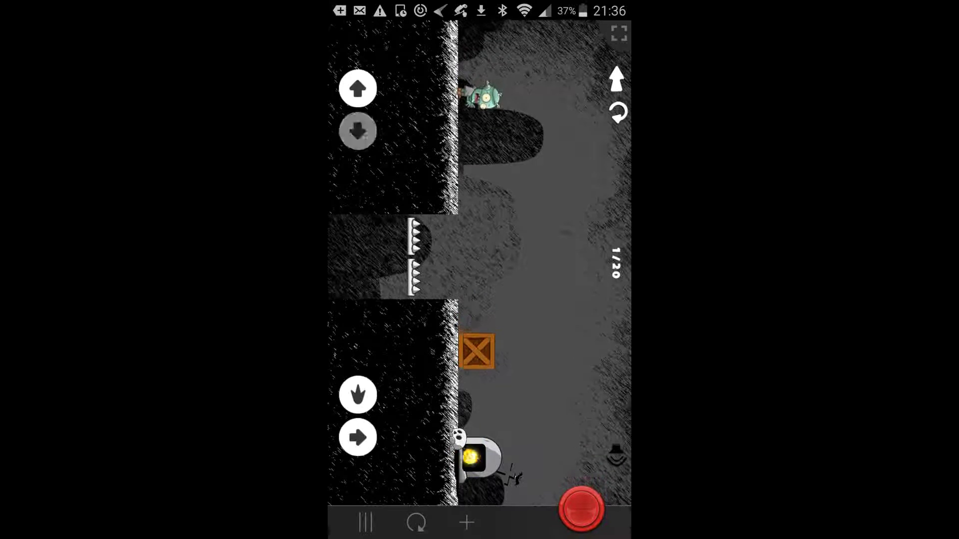
{"action": "left_click", "coordinate": [357, 131]}
{"action": "left_click", "coordinate": [357, 438]}
- Keep moving the zombie onward, ducking once, as the crate falls
{"action": "left_click", "coordinate": [357, 131]}
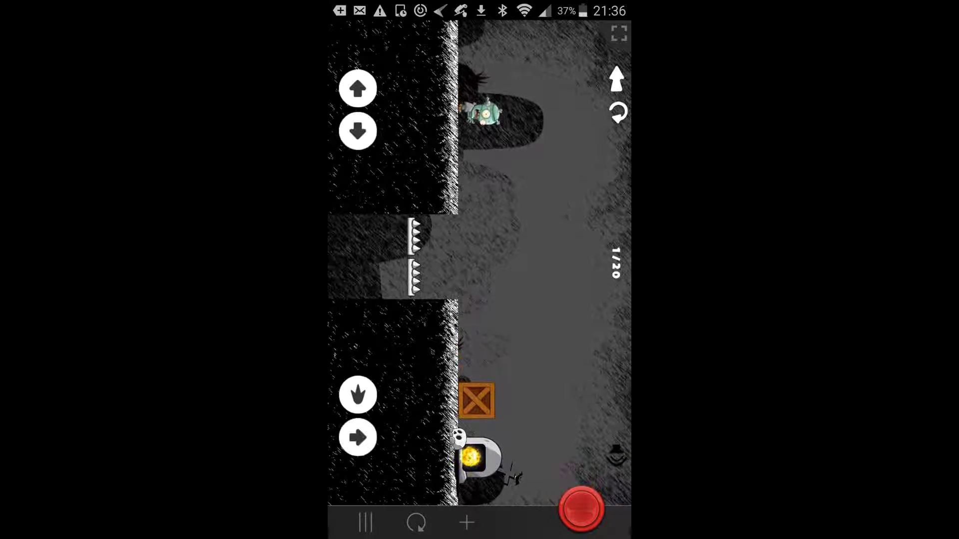
{"action": "left_click", "coordinate": [357, 131]}
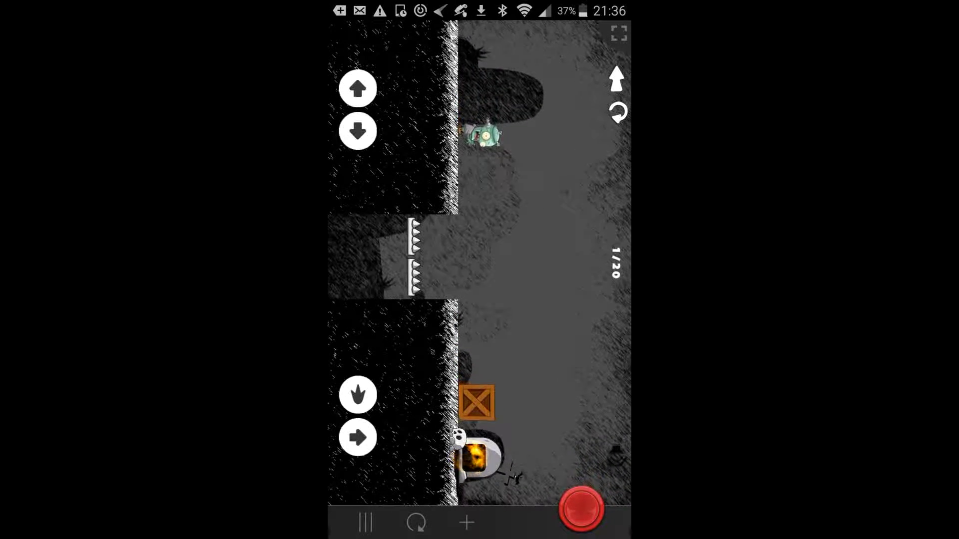
{"action": "left_click", "coordinate": [357, 438]}
{"action": "left_click", "coordinate": [357, 395]}
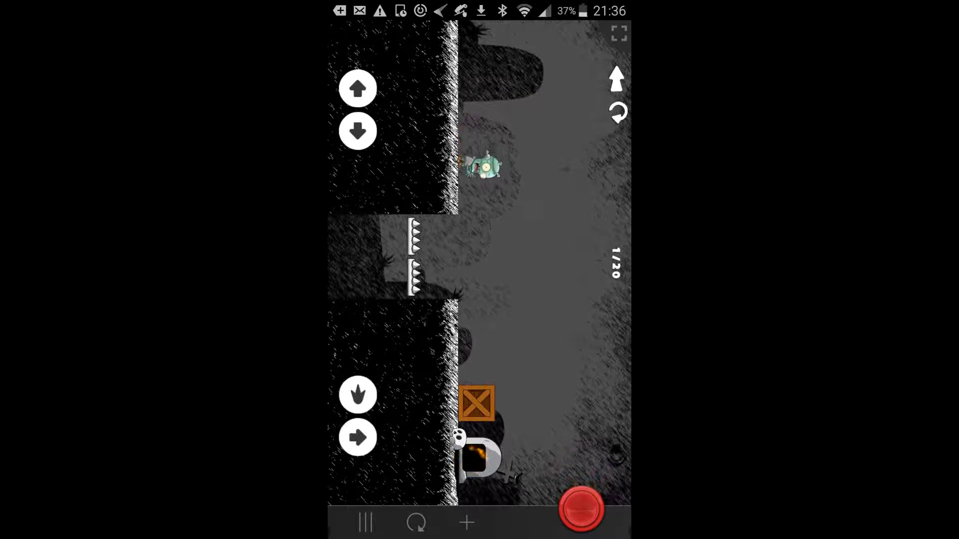
{"action": "left_click", "coordinate": [358, 131]}
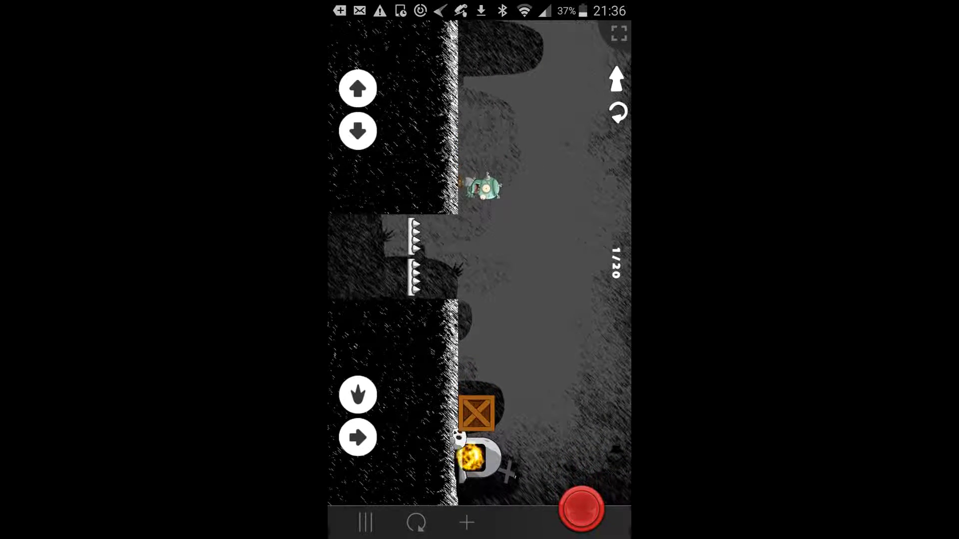
{"action": "left_click", "coordinate": [357, 130]}
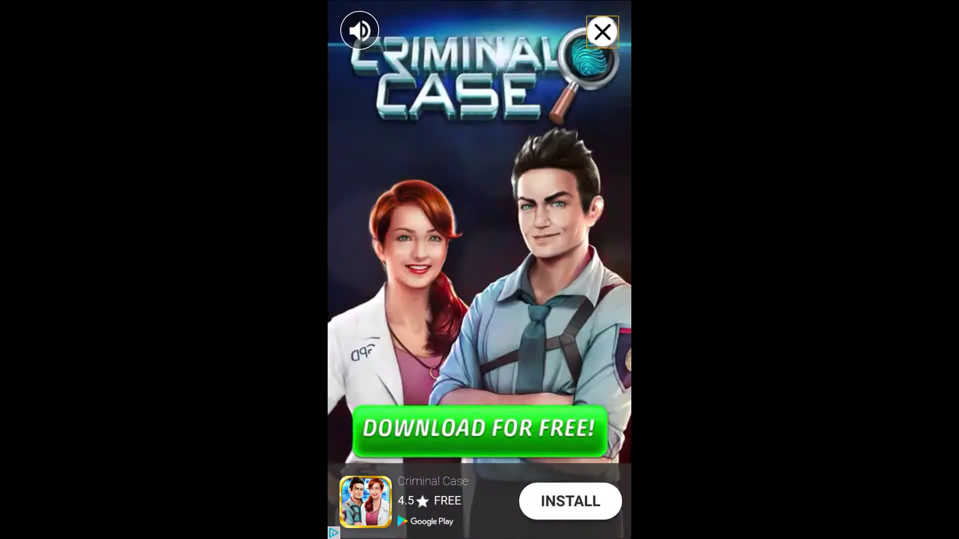
- Close the ad and open Mahjong Deluxe's Classic Medium layout
{"action": "left_click", "coordinate": [602, 31]}
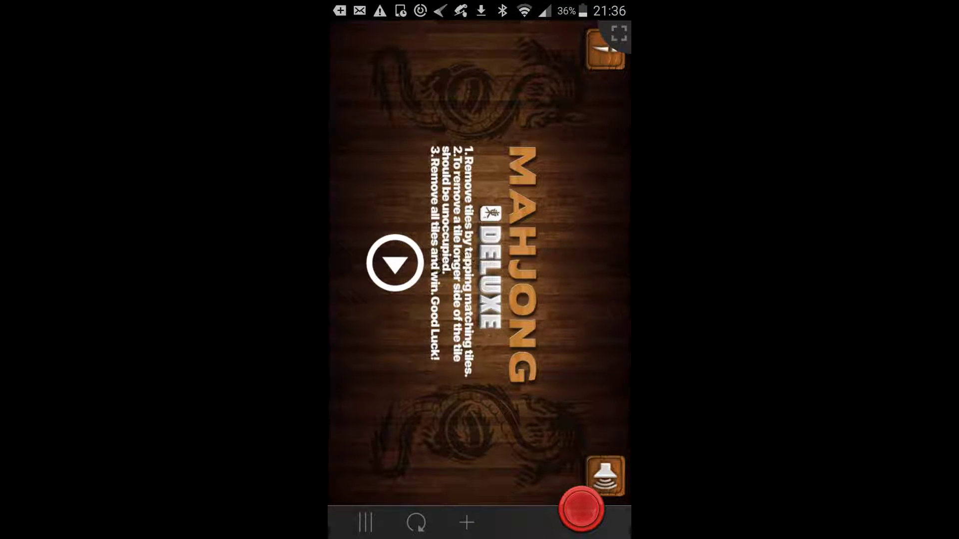
{"action": "left_click", "coordinate": [395, 263]}
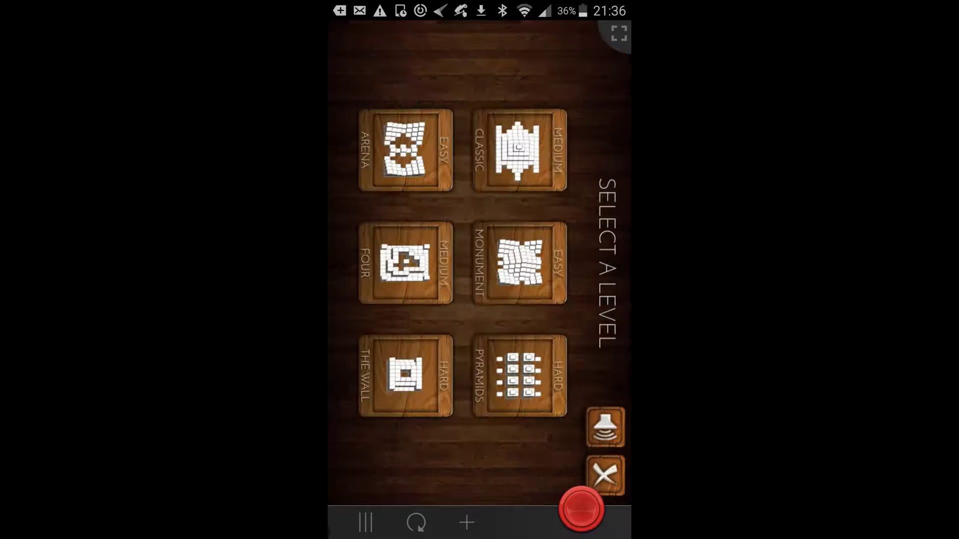
{"action": "left_click", "coordinate": [519, 151]}
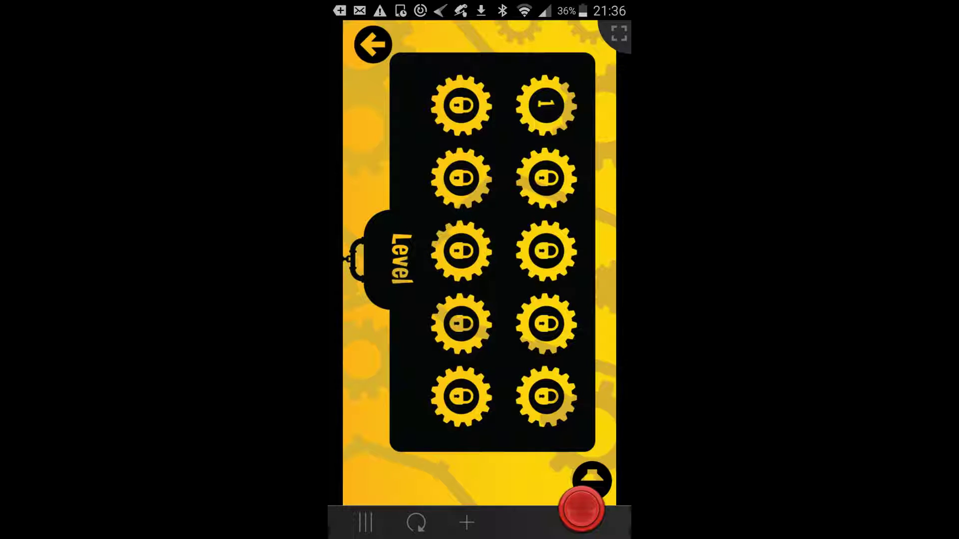
- Start level 1 of the Death Soul gear game
{"action": "left_click", "coordinate": [546, 105]}
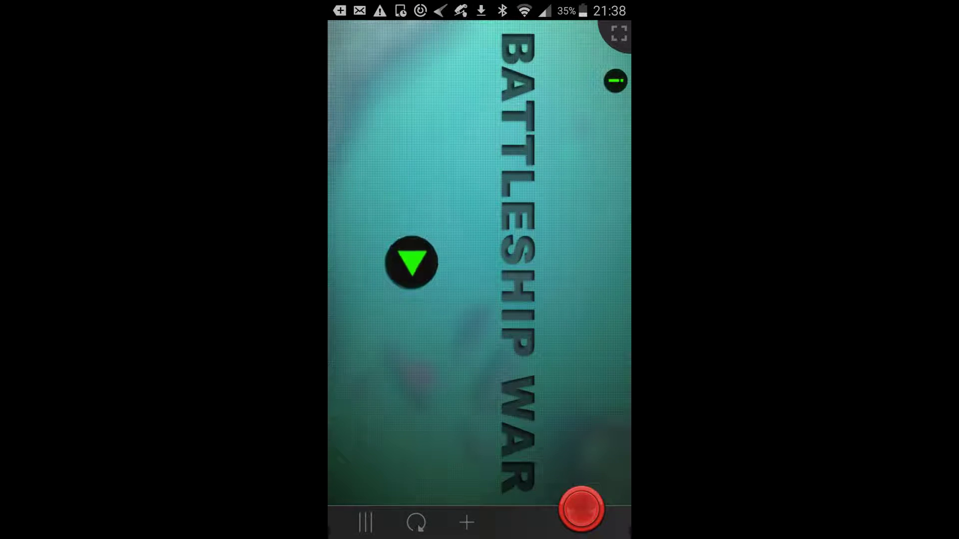
- Start a Classic Battleship War game and place the first two ships
{"action": "left_click", "coordinate": [411, 262]}
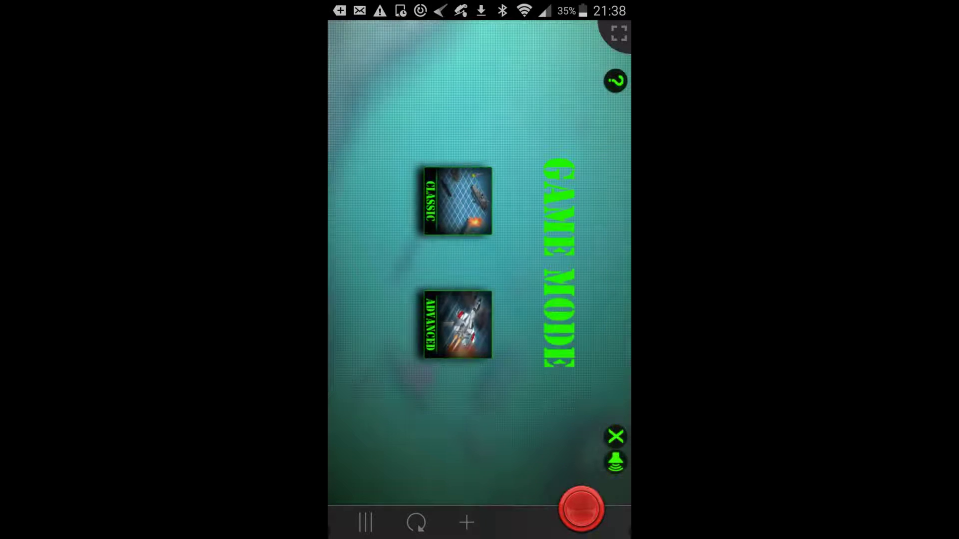
{"action": "left_click", "coordinate": [457, 201]}
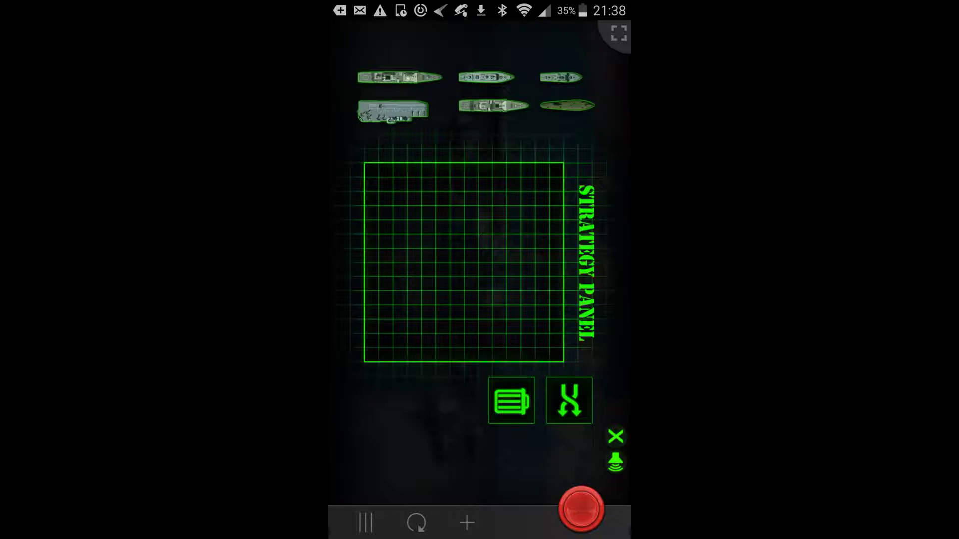
{"action": "left_click_drag", "start_coordinate": [494, 105], "coordinate": [485, 327]}
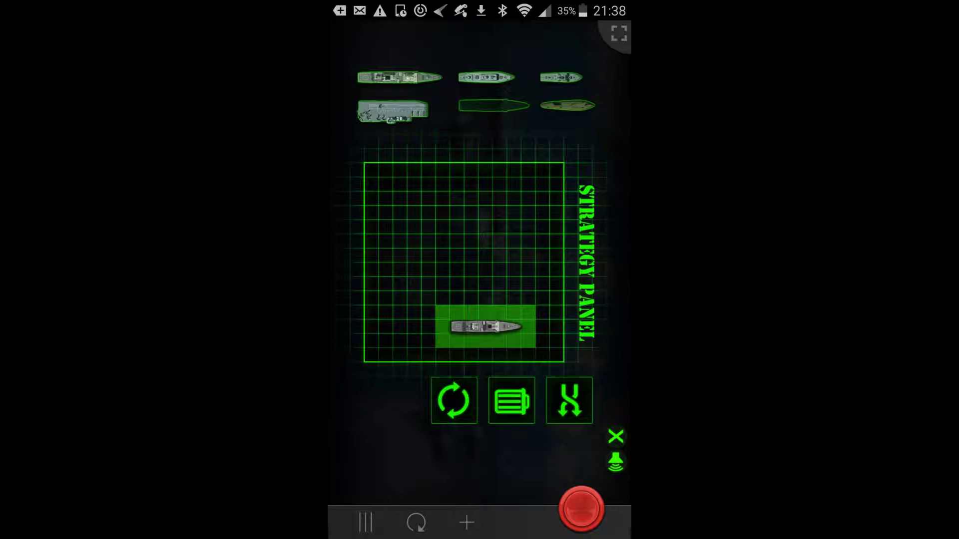
{"action": "left_click_drag", "start_coordinate": [568, 106], "coordinate": [480, 213]}
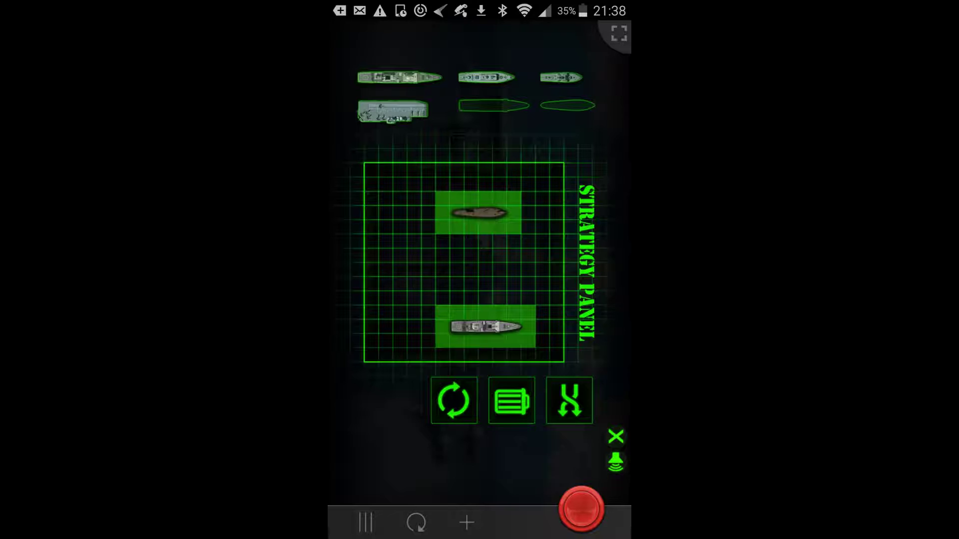
- Place the remaining four ships, carrier at bottom-left, and start the battle
{"action": "left_click_drag", "start_coordinate": [432, 152], "coordinate": [392, 213]}
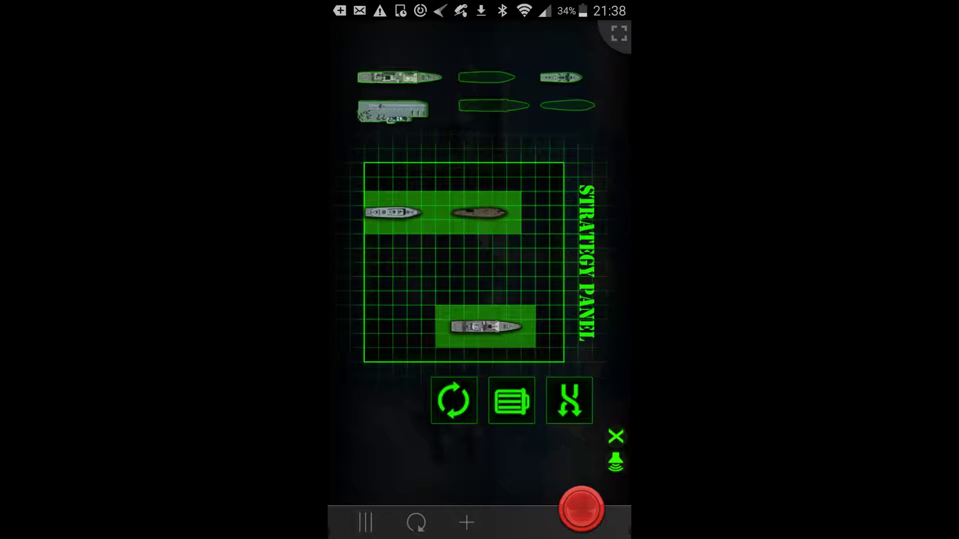
{"action": "left_click_drag", "start_coordinate": [513, 175], "coordinate": [514, 242]}
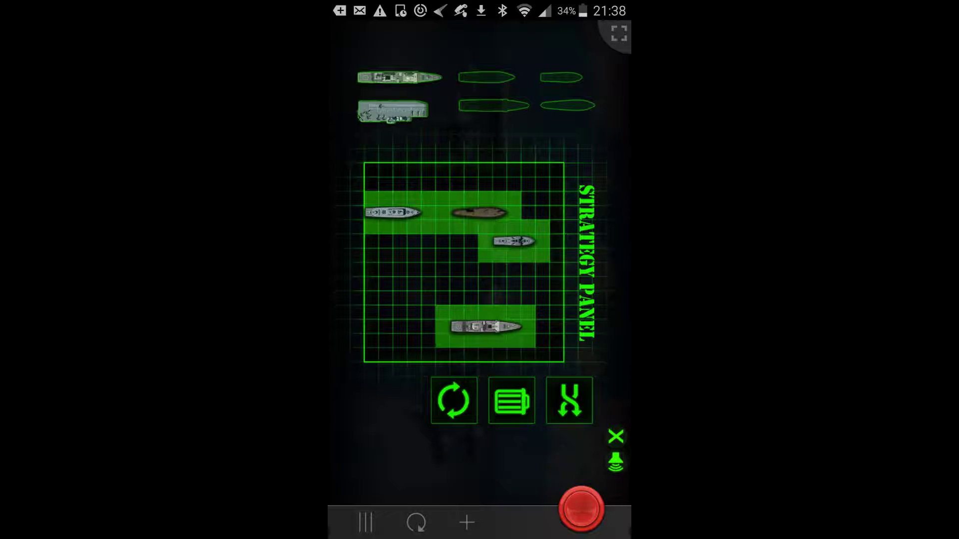
{"action": "left_click_drag", "start_coordinate": [393, 111], "coordinate": [400, 333]}
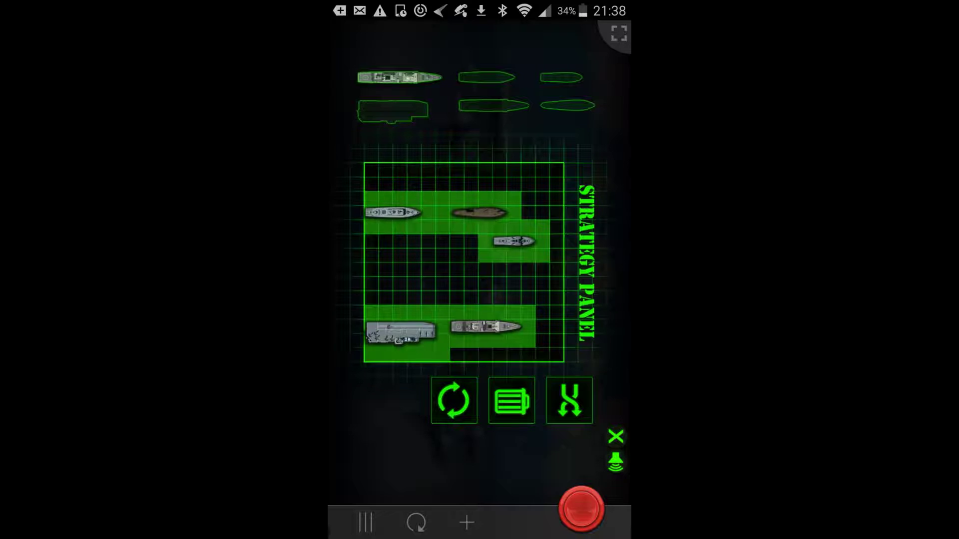
{"action": "mouse_move", "coordinate": [399, 77]}
{"action": "left_mouse_down"}
{"action": "mouse_move", "coordinate": [491, 283]}
{"action": "mouse_move", "coordinate": [523, 283]}
{"action": "left_mouse_up"}
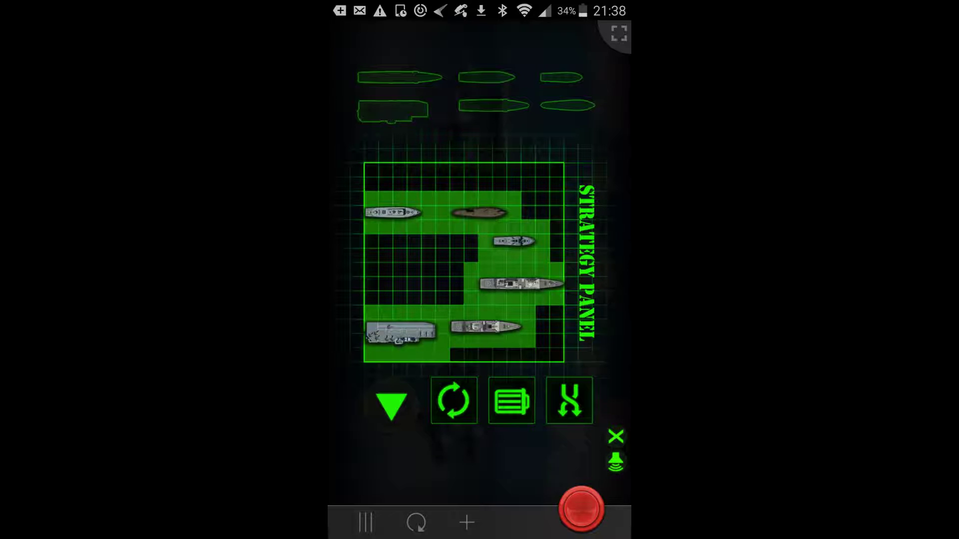
{"action": "left_click", "coordinate": [391, 405]}
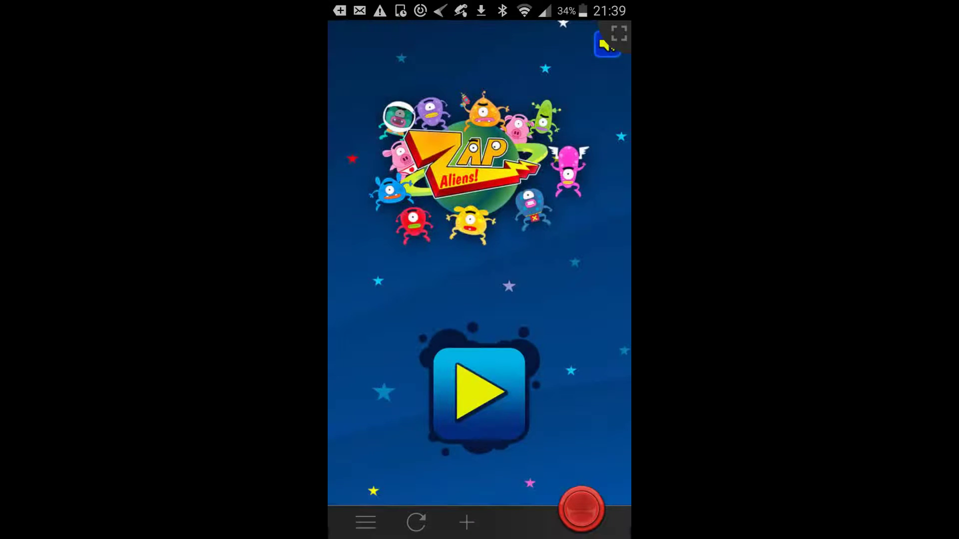
- Read the Zap Aliens instructions and power-ups pages, then begin wave 1
{"action": "left_click", "coordinate": [479, 394]}
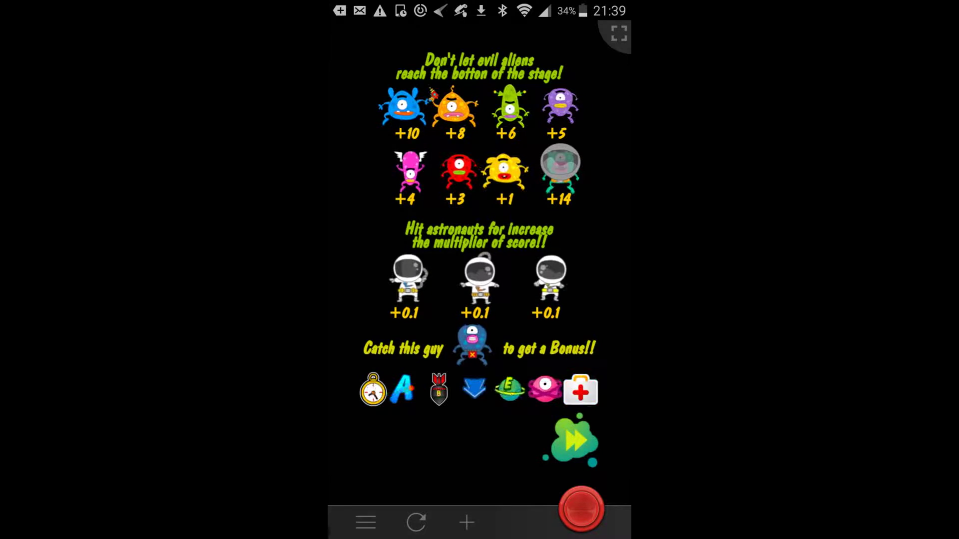
{"action": "left_click", "coordinate": [576, 441]}
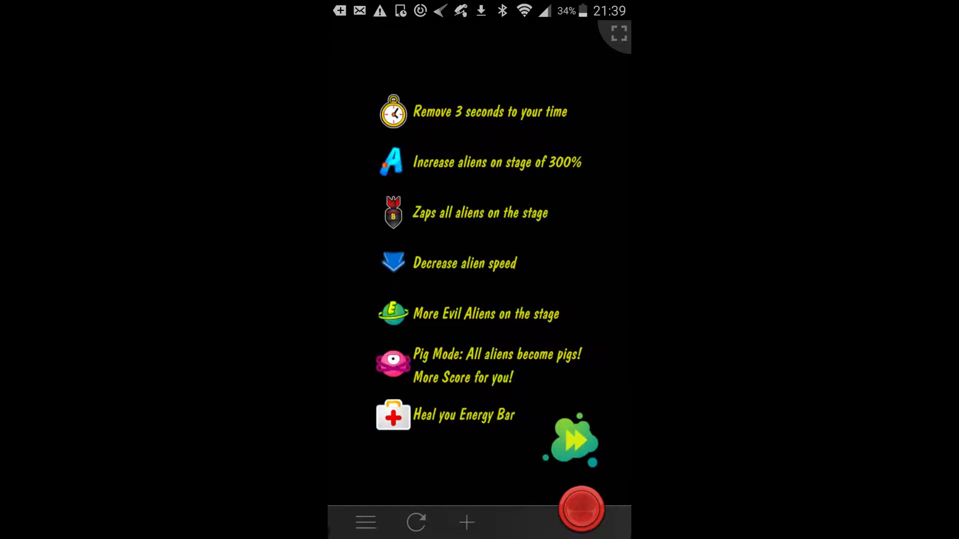
{"action": "left_click", "coordinate": [575, 440]}
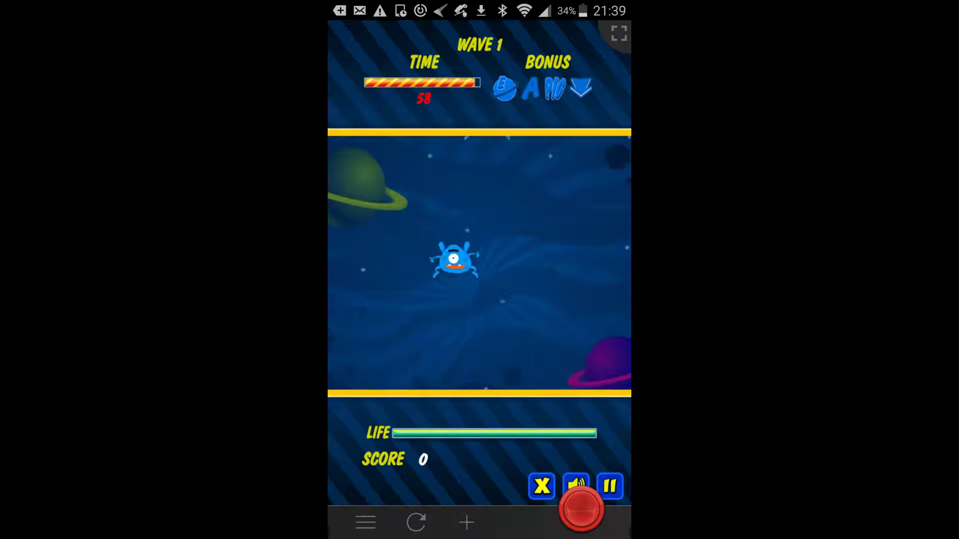
- Pop the first aliens and the falling astronaut, building early combos
{"action": "left_click", "coordinate": [492, 300]}
{"action": "left_click", "coordinate": [441, 264]}
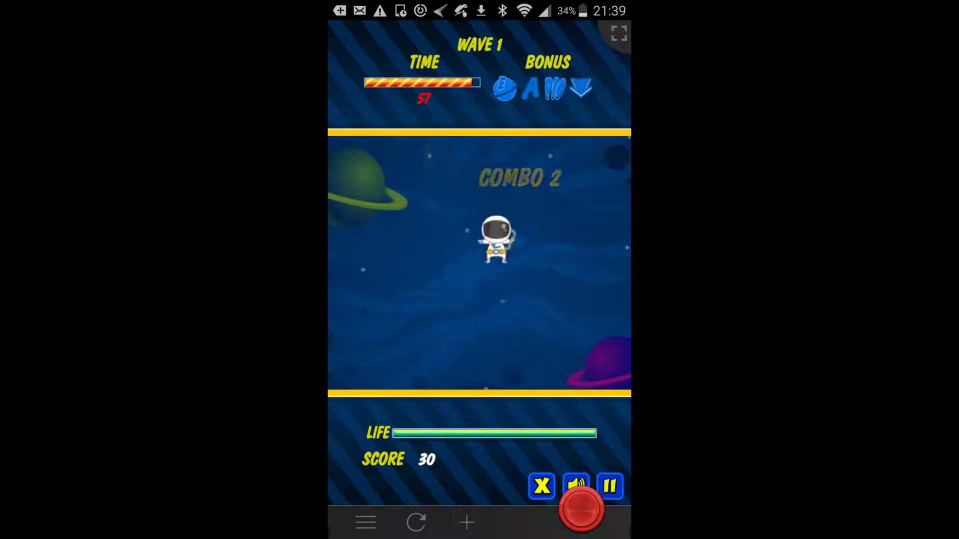
{"action": "left_click", "coordinate": [500, 293]}
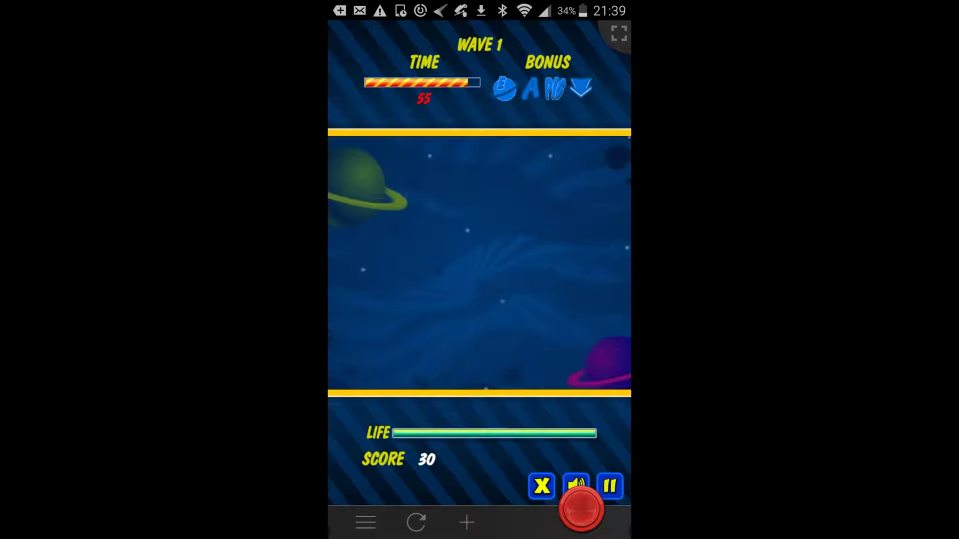
{"action": "left_click", "coordinate": [450, 282]}
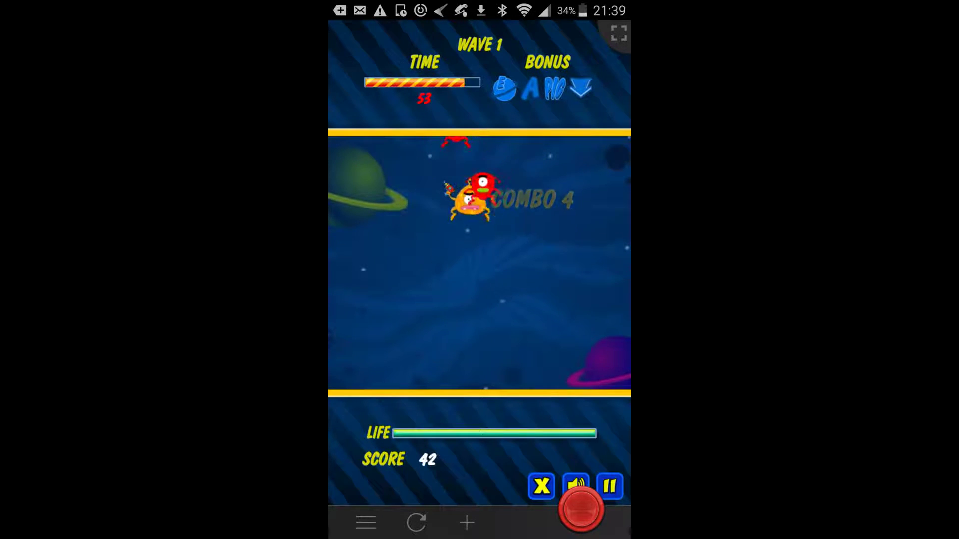
{"action": "left_click", "coordinate": [450, 247]}
{"action": "left_click", "coordinate": [472, 195]}
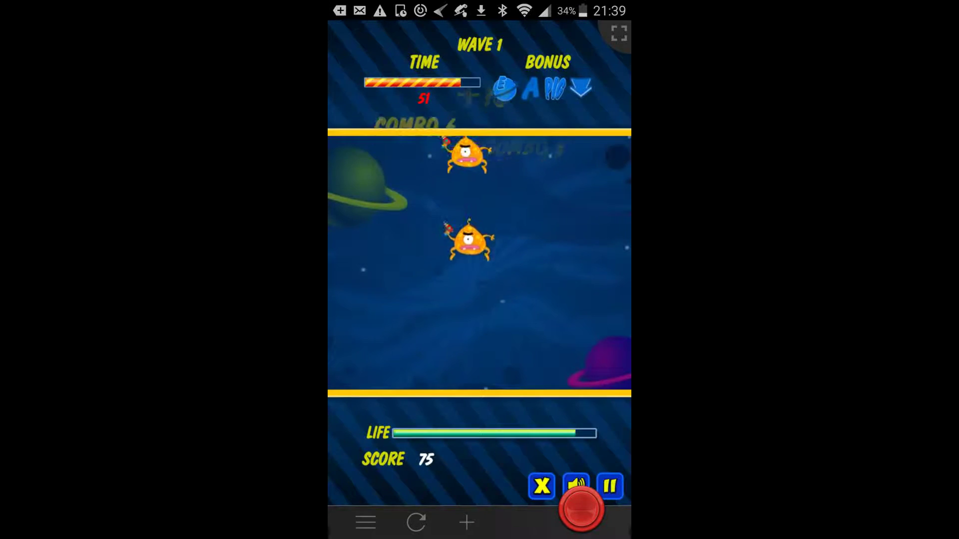
{"action": "left_click", "coordinate": [465, 161]}
{"action": "left_click", "coordinate": [483, 363]}
{"action": "left_click", "coordinate": [509, 180]}
{"action": "left_click", "coordinate": [371, 266]}
{"action": "left_click", "coordinate": [476, 191]}
{"action": "left_click", "coordinate": [467, 172]}
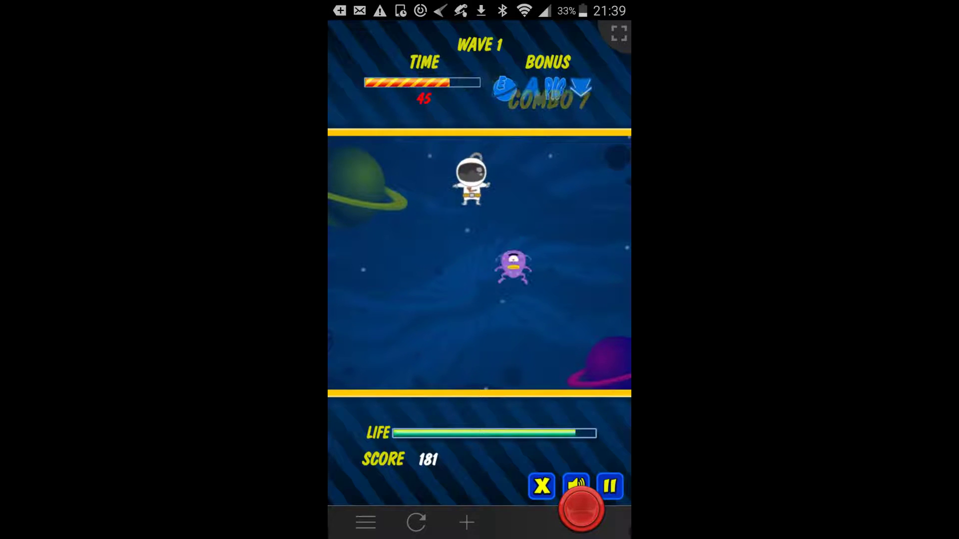
{"action": "left_click", "coordinate": [479, 161]}
{"action": "left_click", "coordinate": [405, 235]}
{"action": "left_click", "coordinate": [375, 368]}
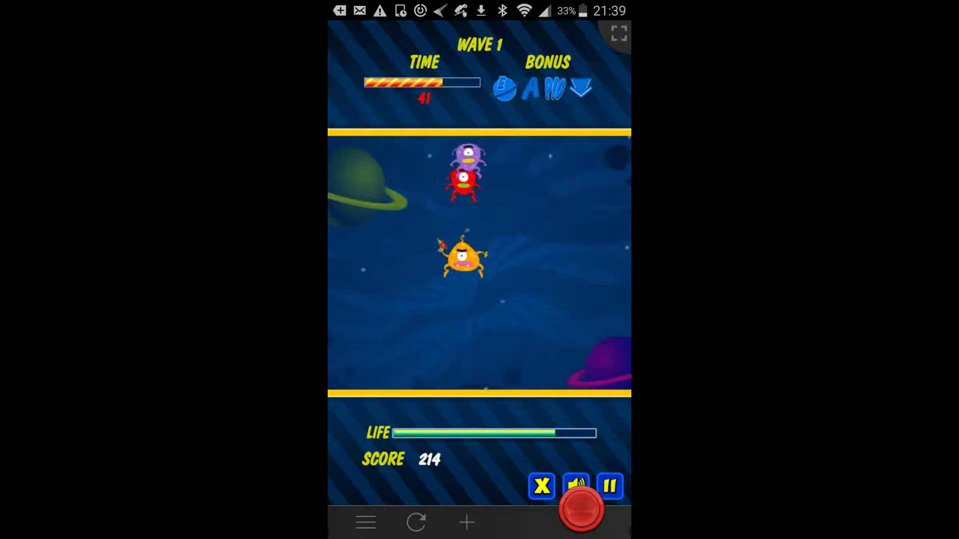
{"action": "left_click", "coordinate": [463, 199]}
{"action": "left_click", "coordinate": [479, 225]}
{"action": "left_click", "coordinate": [442, 199]}
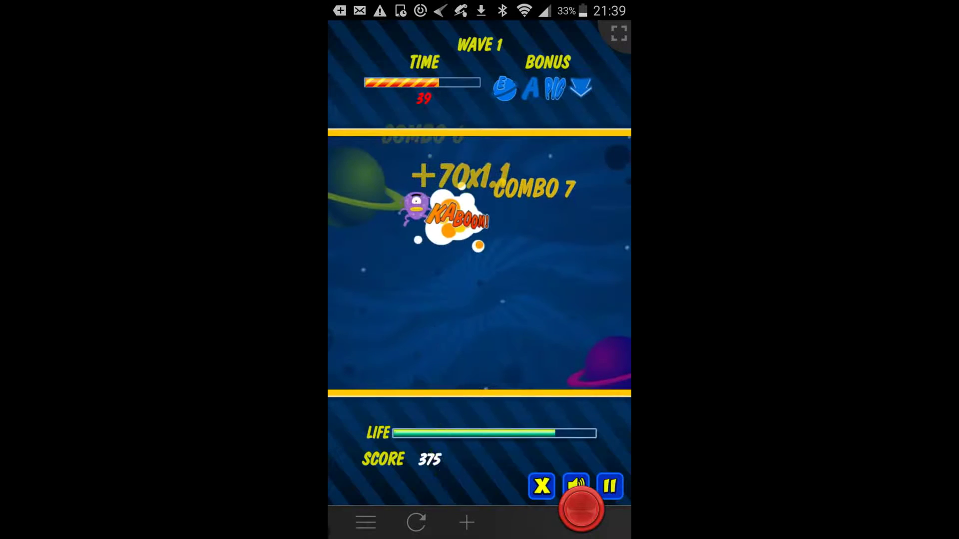
{"action": "left_click", "coordinate": [442, 169]}
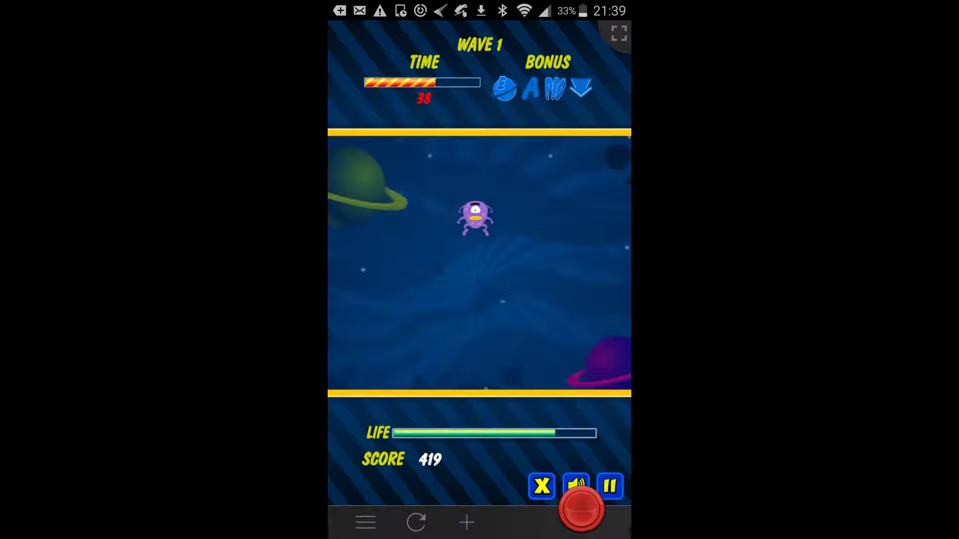
{"action": "left_click", "coordinate": [475, 217]}
- Keep popping red, blue and orange aliens, reaching combo 10
{"action": "left_click", "coordinate": [375, 165]}
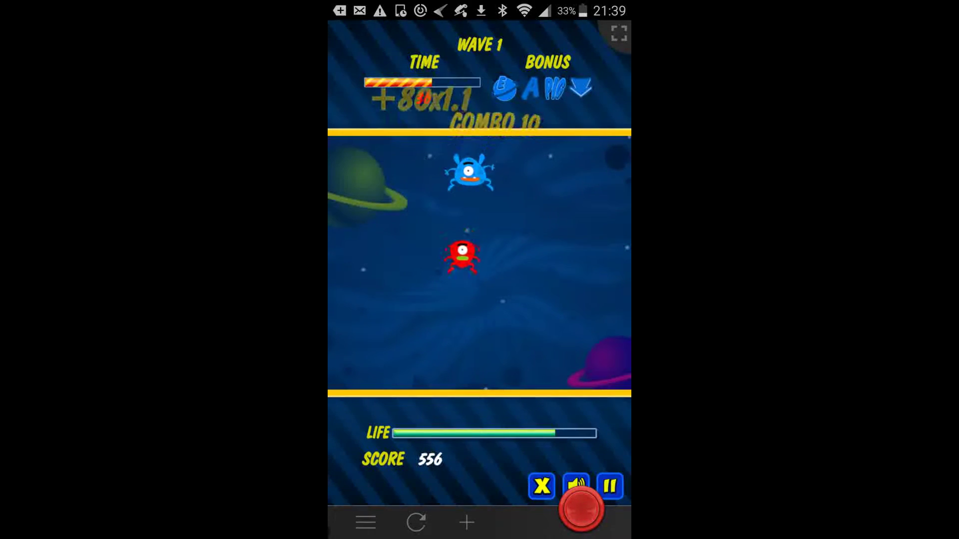
{"action": "left_click", "coordinate": [463, 255]}
{"action": "left_click", "coordinate": [470, 173]}
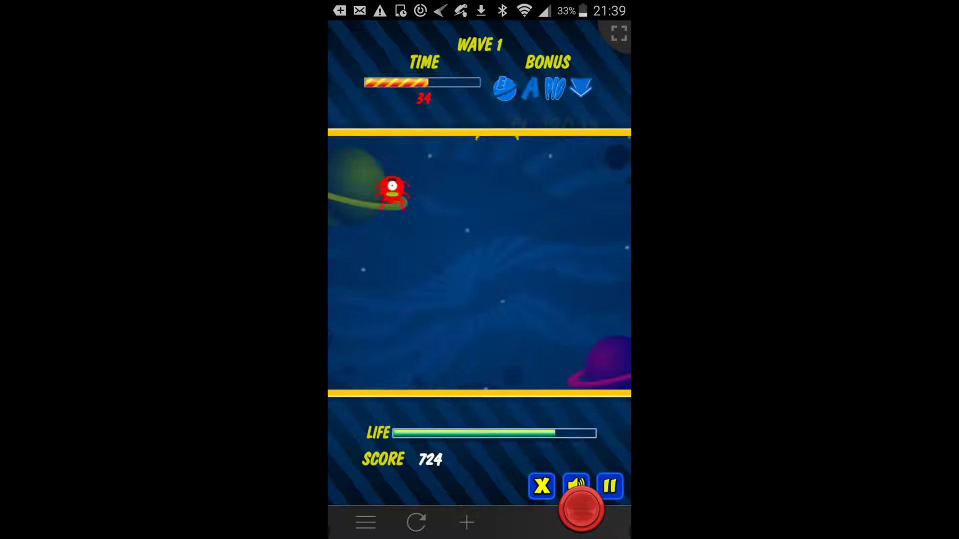
{"action": "left_click", "coordinate": [393, 194]}
{"action": "left_click", "coordinate": [462, 199]}
{"action": "left_click", "coordinate": [512, 277]}
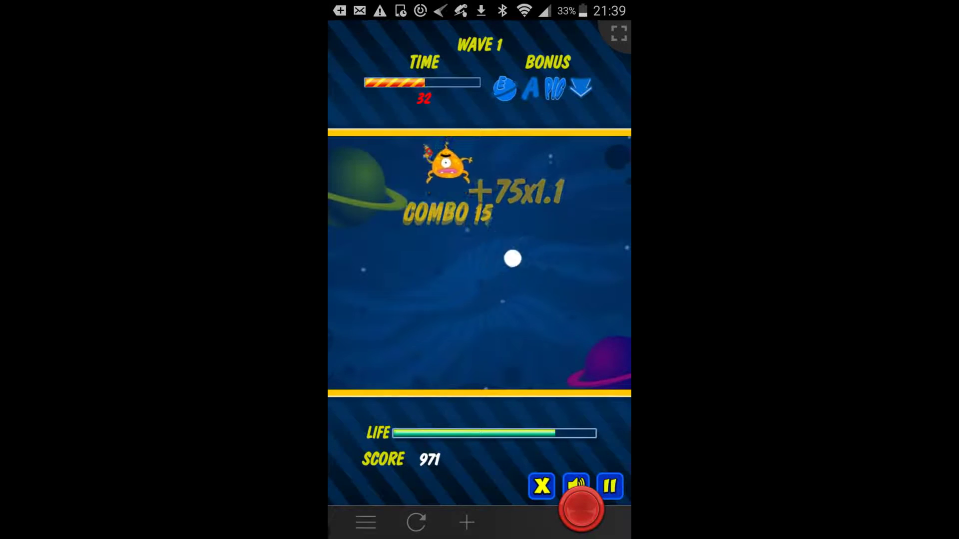
{"action": "left_click", "coordinate": [470, 180]}
{"action": "left_click", "coordinate": [480, 203]}
{"action": "left_click", "coordinate": [495, 218]}
{"action": "left_click", "coordinate": [554, 224]}
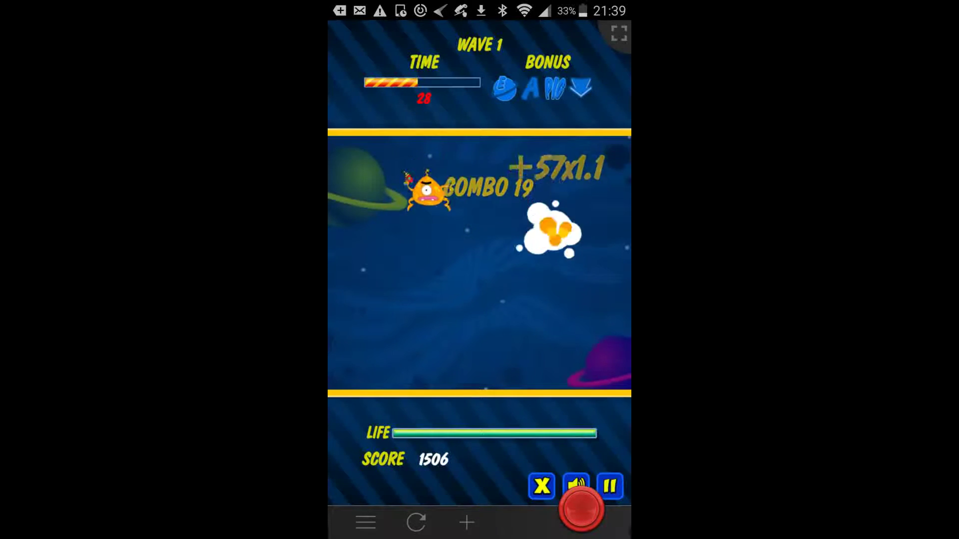
{"action": "left_click", "coordinate": [408, 248]}
{"action": "left_click", "coordinate": [494, 217]}
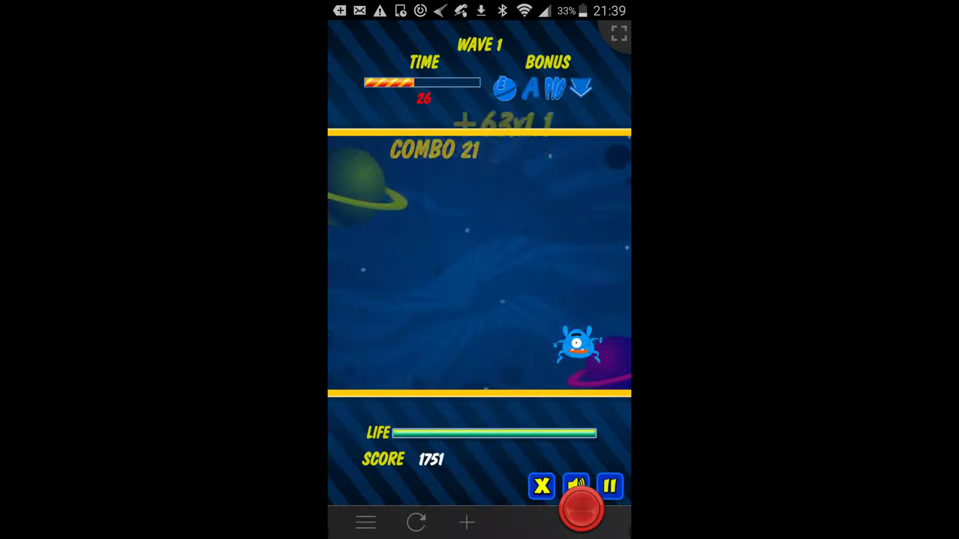
{"action": "left_click", "coordinate": [465, 180]}
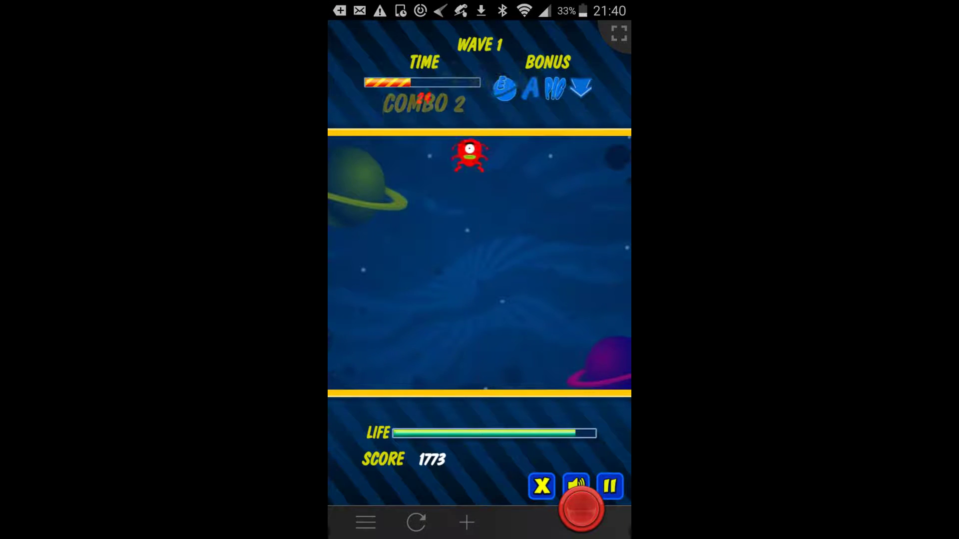
{"action": "left_click", "coordinate": [468, 158]}
{"action": "left_click", "coordinate": [498, 240]}
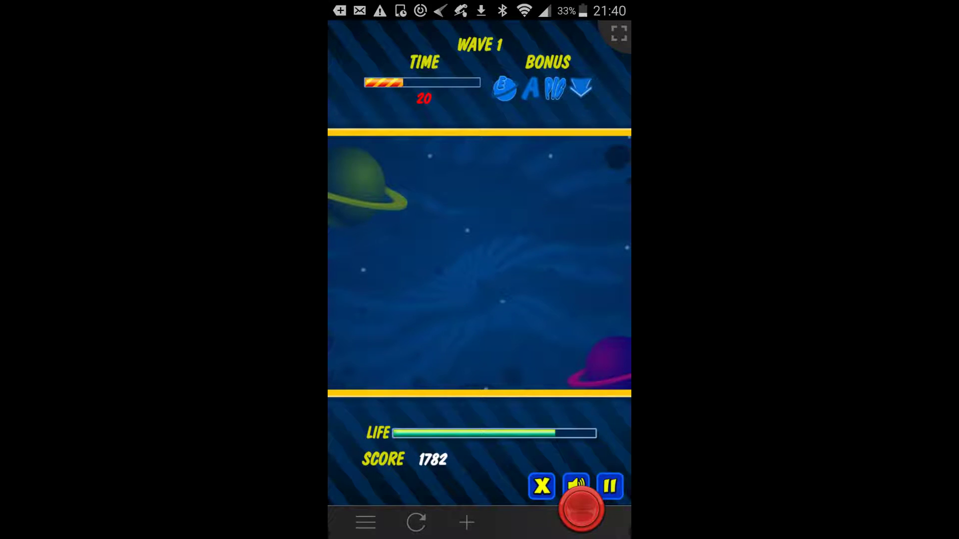
{"action": "left_click", "coordinate": [453, 169]}
{"action": "left_click", "coordinate": [487, 165]}
{"action": "left_click", "coordinate": [465, 203]}
{"action": "left_click", "coordinate": [390, 221]}
{"action": "left_click", "coordinate": [460, 281]}
- Zap the last orange and red aliens and grab the medkit to end the wave
{"action": "left_click", "coordinate": [447, 221]}
{"action": "left_click", "coordinate": [480, 337]}
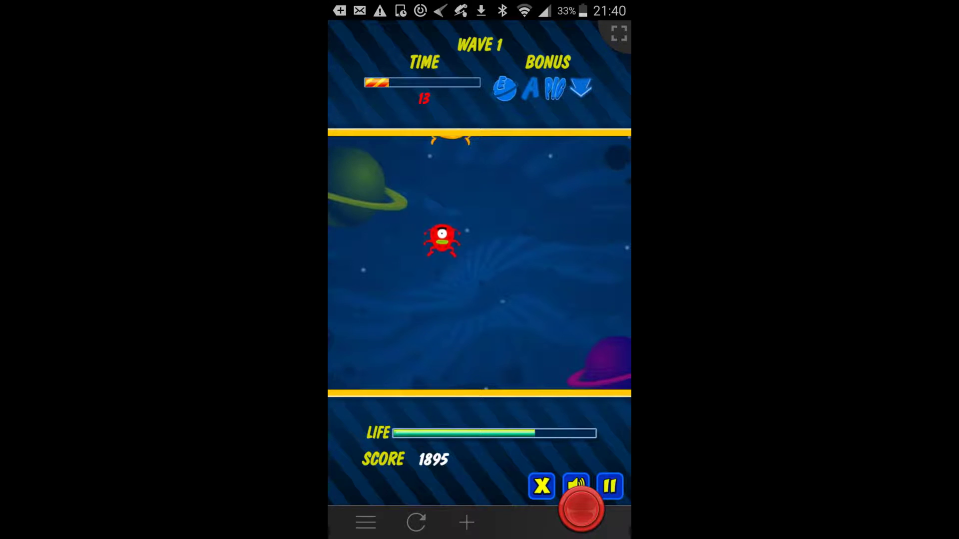
{"action": "left_click", "coordinate": [443, 240]}
{"action": "left_click", "coordinate": [472, 194]}
{"action": "left_click", "coordinate": [464, 162]}
{"action": "left_click", "coordinate": [420, 232]}
{"action": "left_click", "coordinate": [372, 150]}
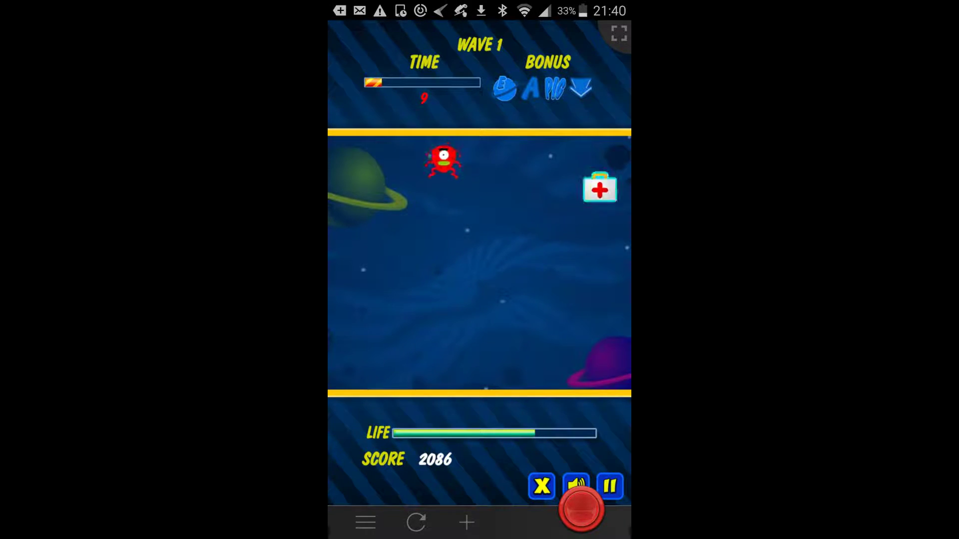
{"action": "left_click", "coordinate": [602, 191]}
{"action": "left_click", "coordinate": [430, 218]}
{"action": "left_click", "coordinate": [517, 225]}
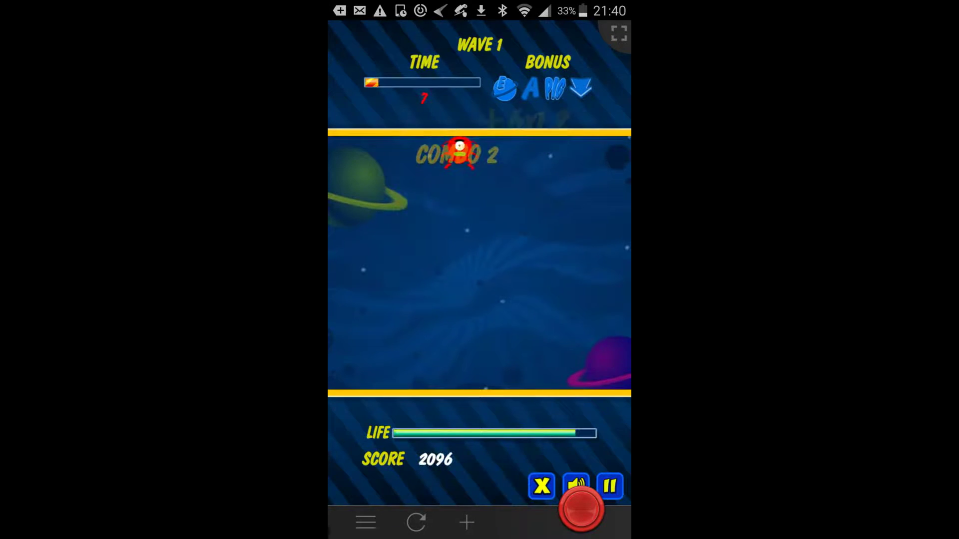
{"action": "left_click", "coordinate": [463, 157]}
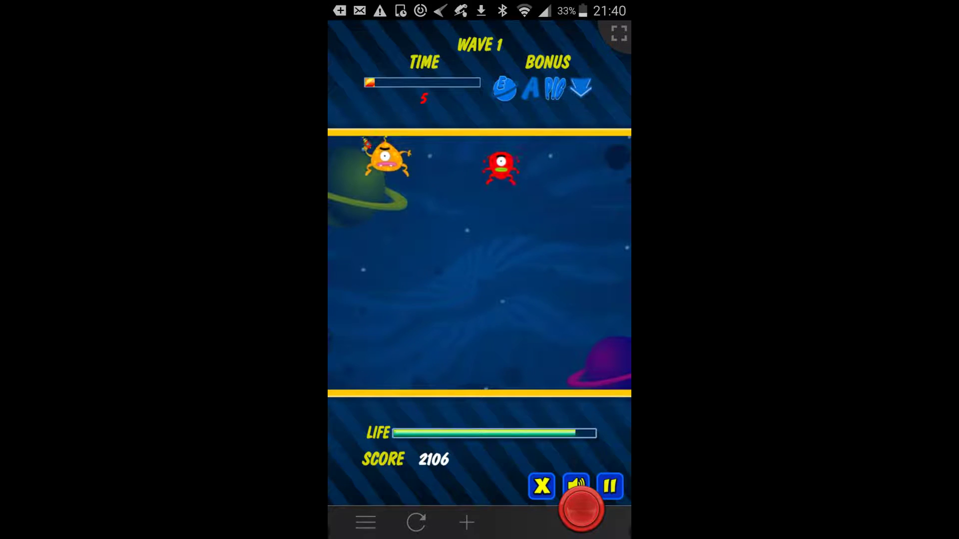
{"action": "left_click", "coordinate": [502, 168]}
{"action": "left_click", "coordinate": [390, 161]}
{"action": "left_click", "coordinate": [506, 195]}
{"action": "left_click", "coordinate": [507, 173]}
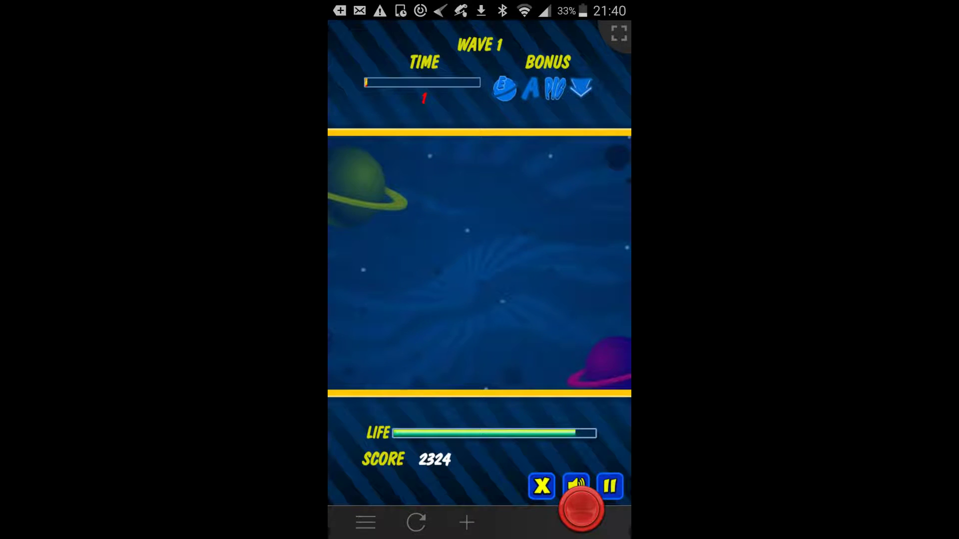
{"action": "left_click", "coordinate": [383, 243]}
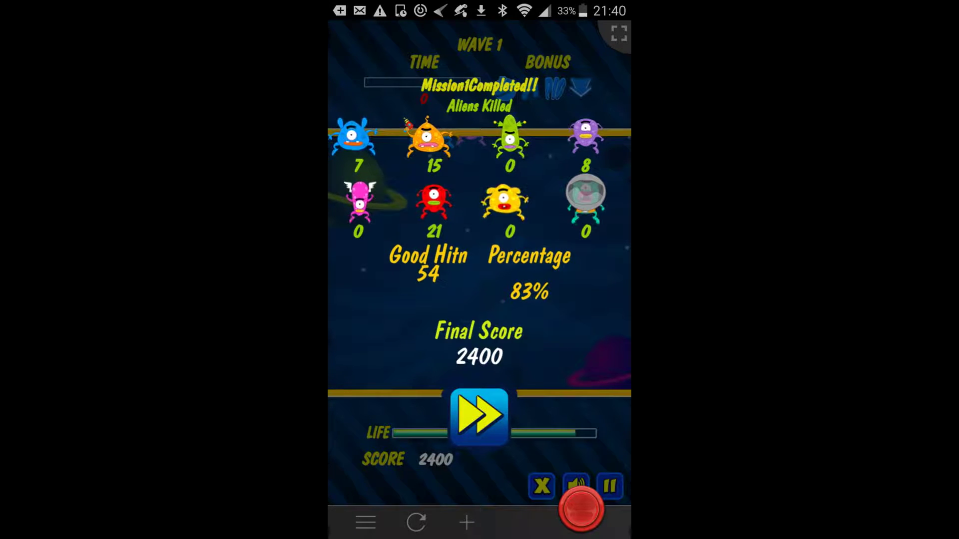
- Skip the mission results, close the Wordaholic ad, and start Flag Balls level 1
{"action": "left_click", "coordinate": [479, 414]}
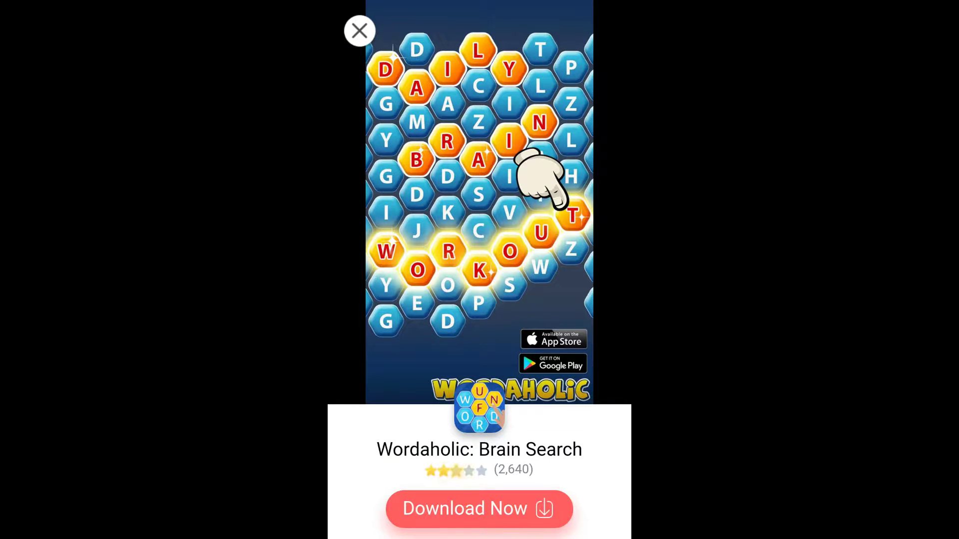
{"action": "left_click", "coordinate": [360, 31]}
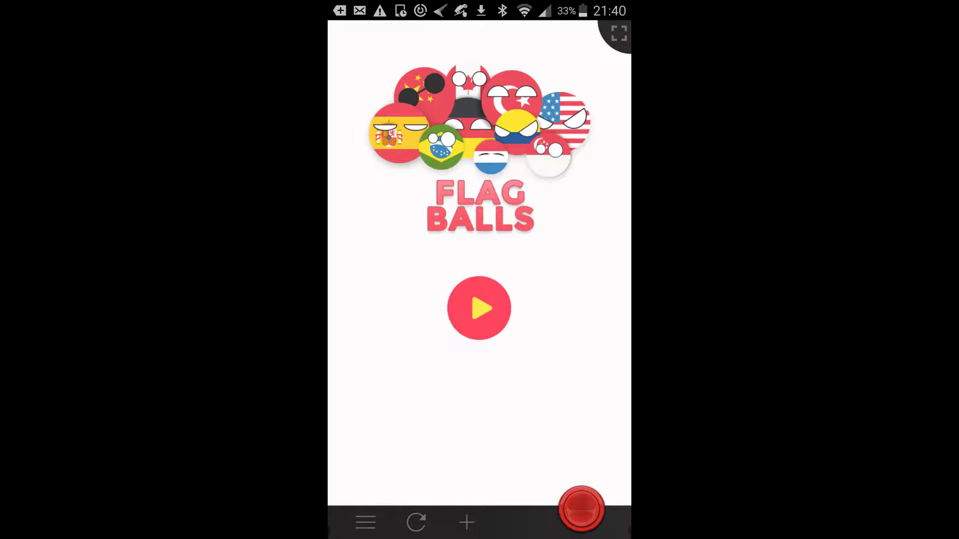
{"action": "left_click", "coordinate": [480, 309]}
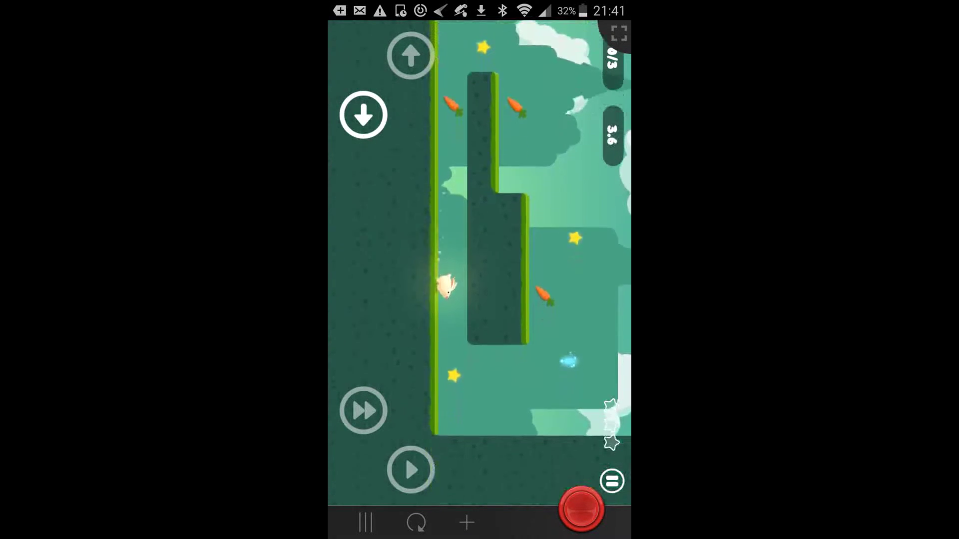
- Run the rabbit up and down the wall, then restart the failed level
{"action": "left_click", "coordinate": [410, 56]}
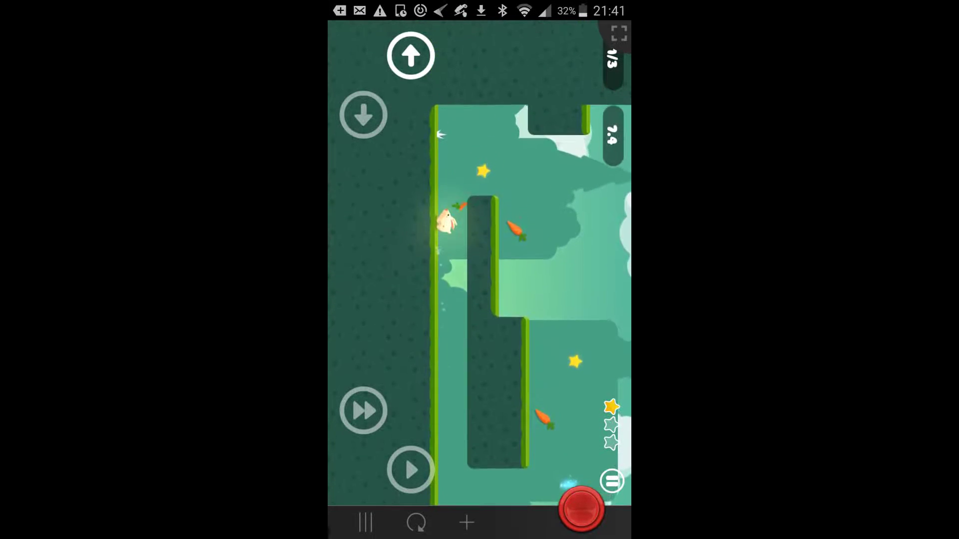
{"action": "left_click", "coordinate": [364, 116]}
{"action": "left_click", "coordinate": [410, 55]}
{"action": "left_click", "coordinate": [363, 115]}
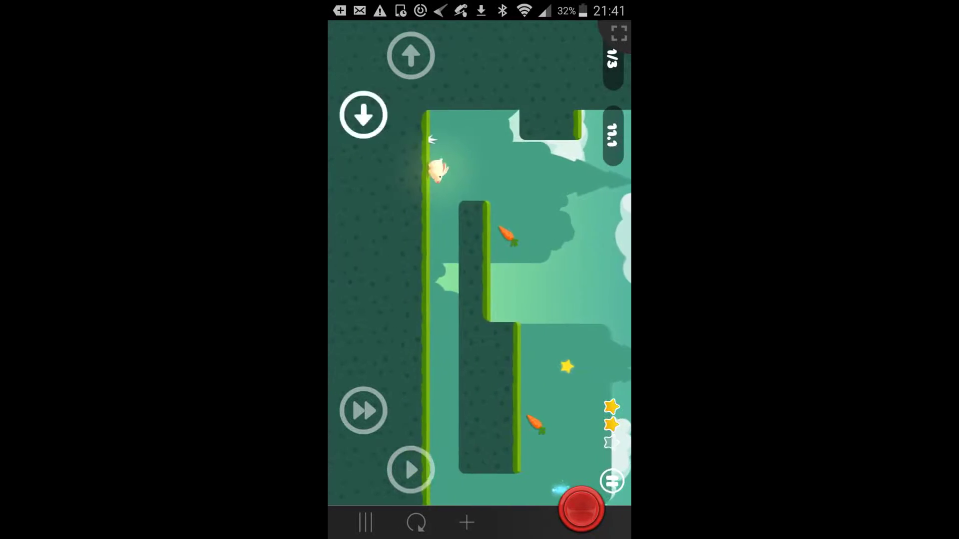
{"action": "left_click", "coordinate": [410, 55]}
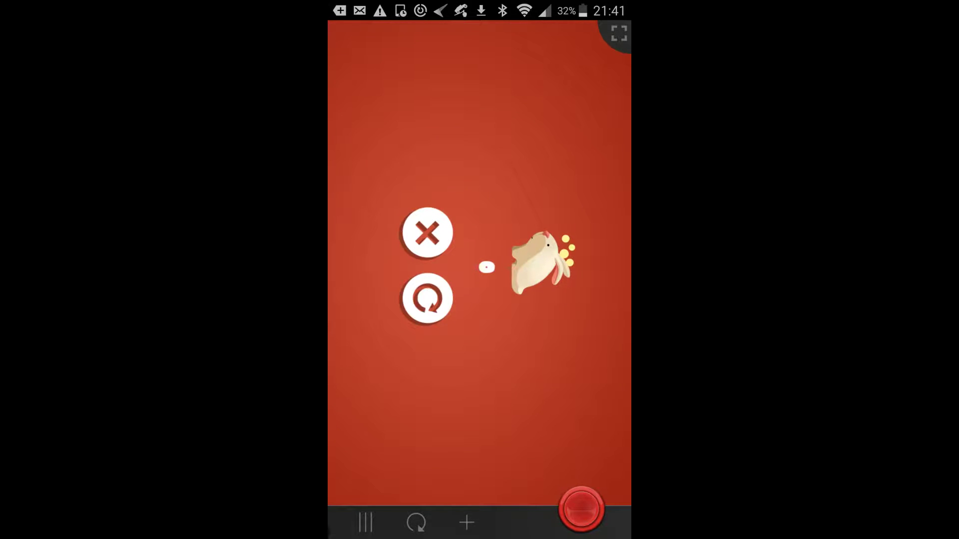
{"action": "left_click", "coordinate": [428, 299]}
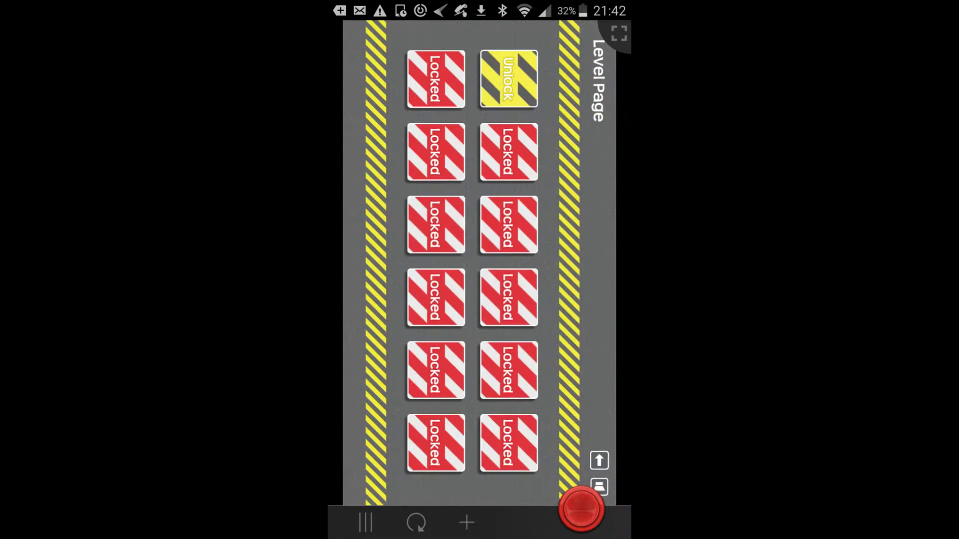
- Start the only unlocked parking level and try the steering slider
{"action": "left_click", "coordinate": [508, 79]}
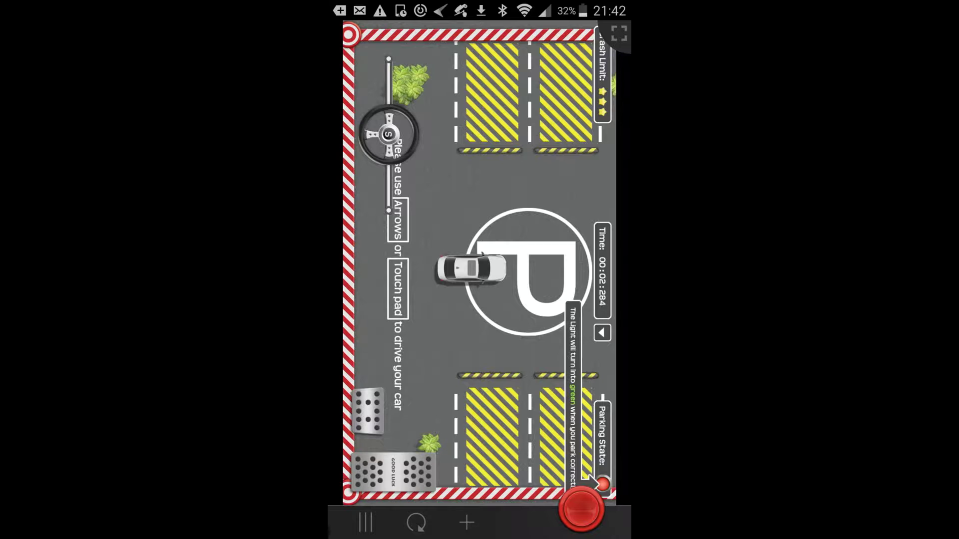
{"action": "mouse_move", "coordinate": [388, 136]}
{"action": "left_mouse_down"}
{"action": "mouse_move", "coordinate": [388, 163]}
{"action": "mouse_move", "coordinate": [389, 134]}
{"action": "left_mouse_up"}
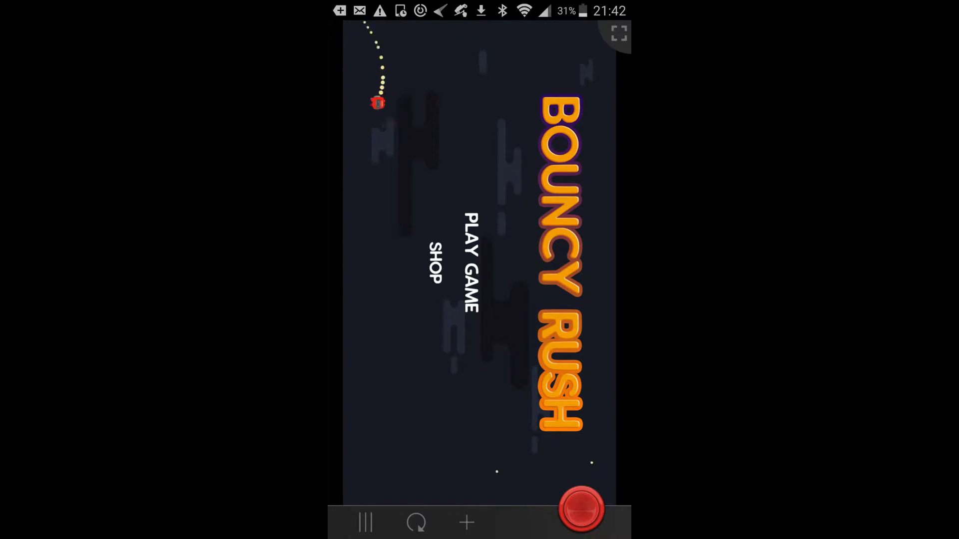
- Start a Bouncy Rush run from its title menu
{"action": "left_click", "coordinate": [471, 263]}
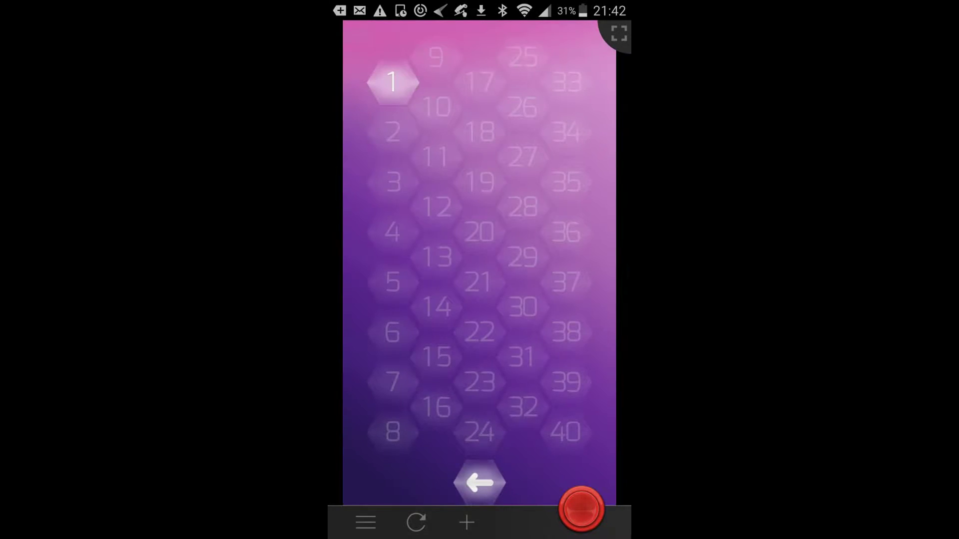
- Open level 1 and fill it with the red, green, blue and yellow pieces
{"action": "left_click", "coordinate": [392, 82]}
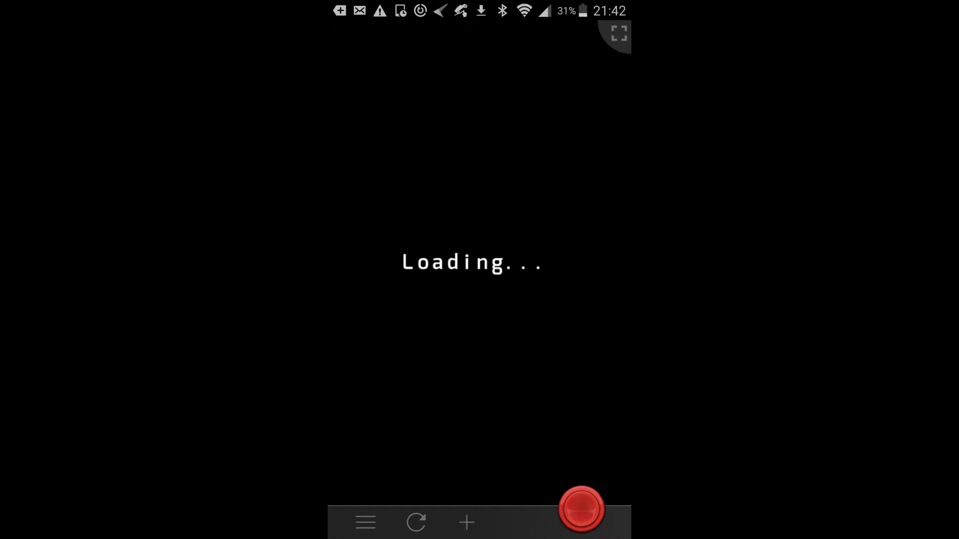
{"action": "left_click_drag", "start_coordinate": [483, 367], "coordinate": [476, 180]}
{"action": "mouse_move", "coordinate": [485, 334]}
{"action": "left_mouse_down"}
{"action": "mouse_move", "coordinate": [482, 202]}
{"action": "mouse_move", "coordinate": [524, 218]}
{"action": "left_mouse_up"}
{"action": "left_click_drag", "start_coordinate": [418, 366], "coordinate": [477, 188]}
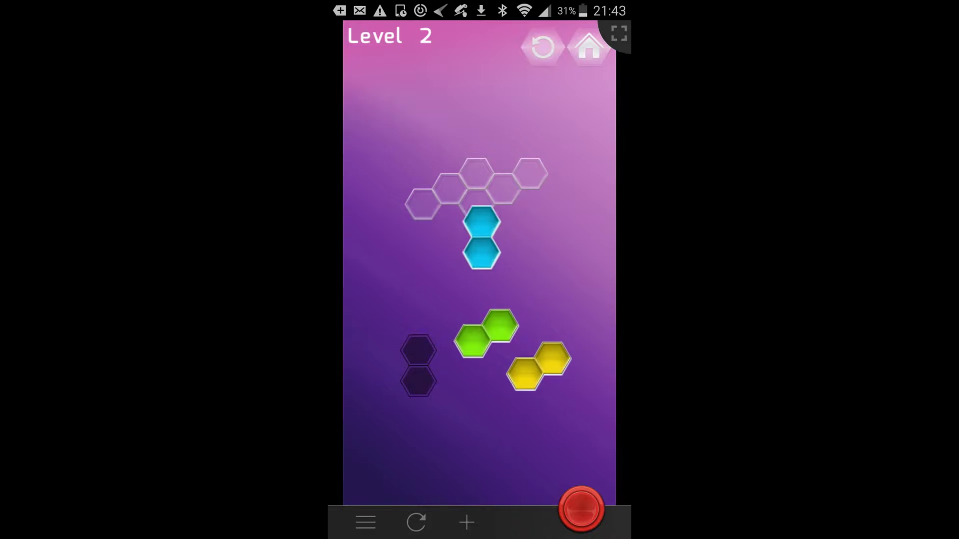
{"action": "left_click_drag", "start_coordinate": [485, 334], "coordinate": [439, 197]}
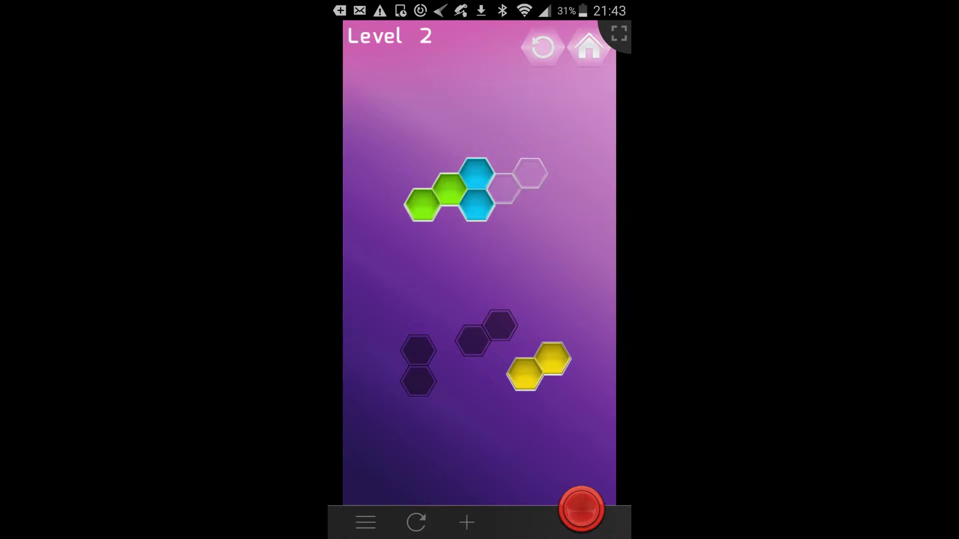
{"action": "left_click_drag", "start_coordinate": [538, 368], "coordinate": [518, 187]}
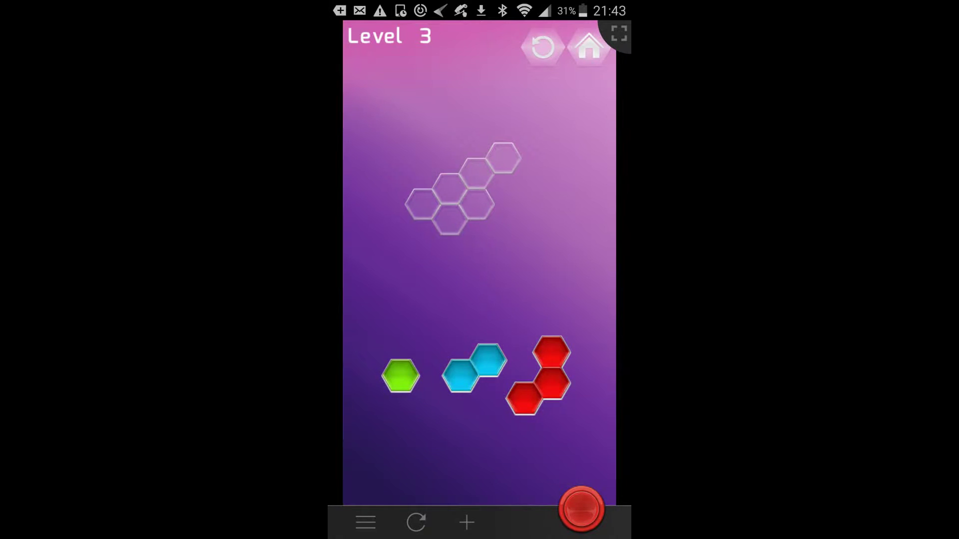
- Solve the next level with the red three-hex, cyan and green pieces
{"action": "mouse_move", "coordinate": [538, 377]}
{"action": "left_mouse_down"}
{"action": "mouse_move", "coordinate": [486, 221]}
{"action": "mouse_move", "coordinate": [463, 197]}
{"action": "left_mouse_up"}
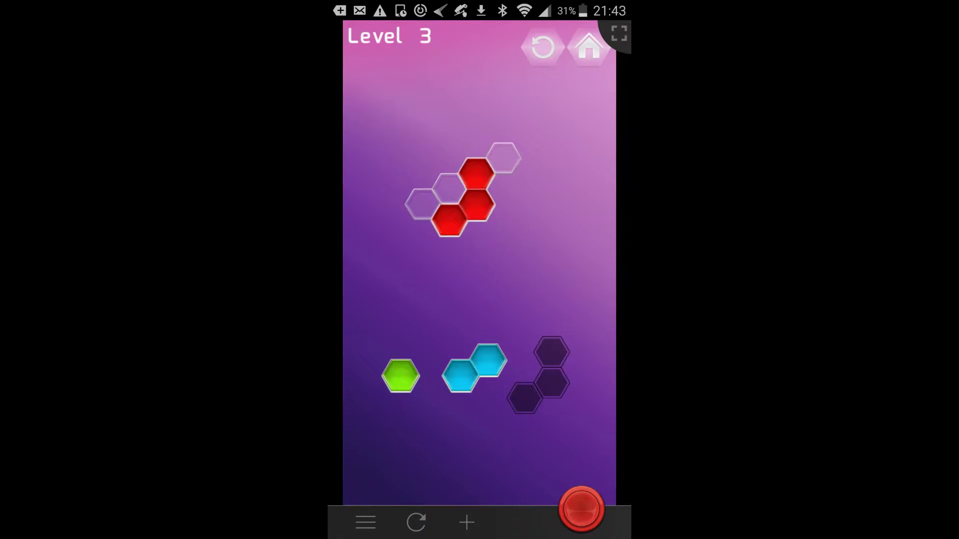
{"action": "left_click_drag", "start_coordinate": [474, 367], "coordinate": [435, 195]}
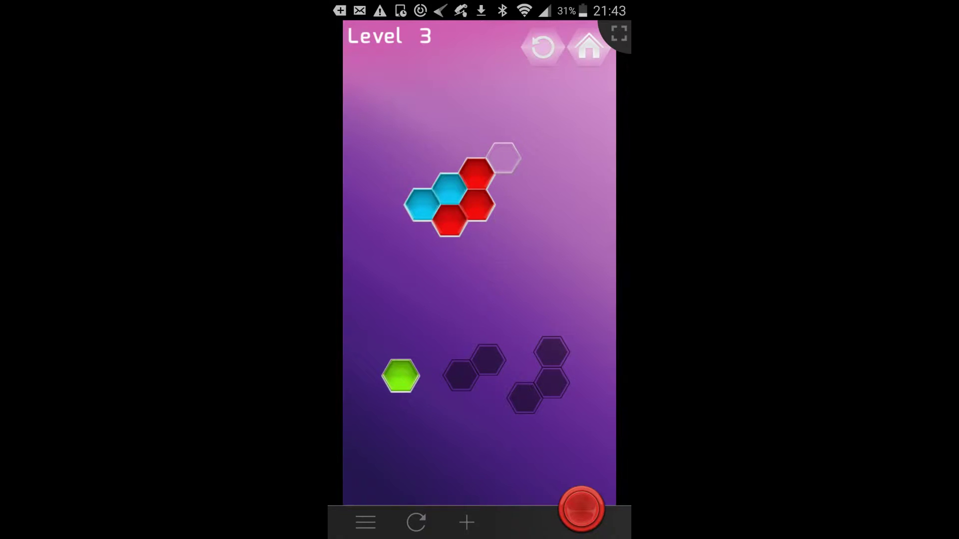
{"action": "left_click_drag", "start_coordinate": [401, 376], "coordinate": [522, 164]}
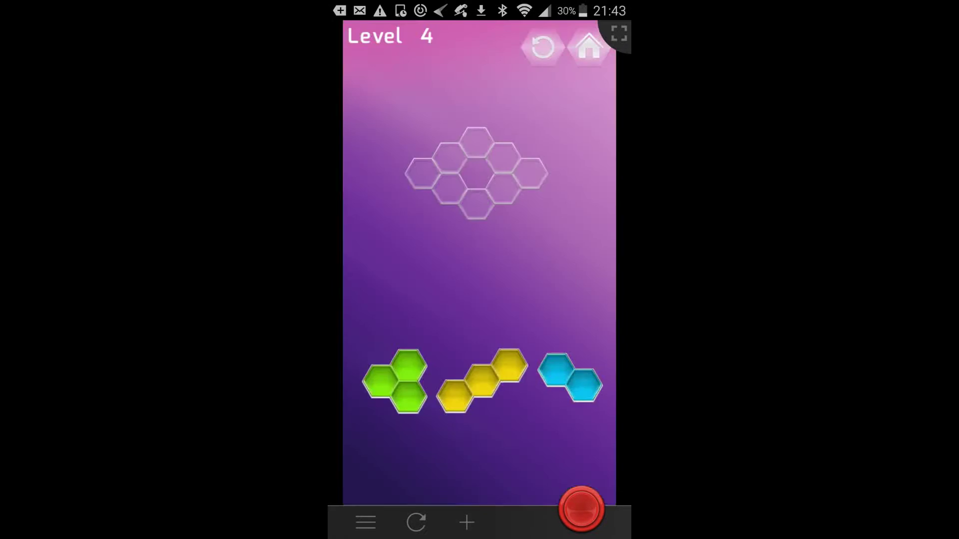
- Solve the next level with the yellow and green three-hex pieces and the blue piece
{"action": "left_click_drag", "start_coordinate": [482, 381], "coordinate": [504, 202]}
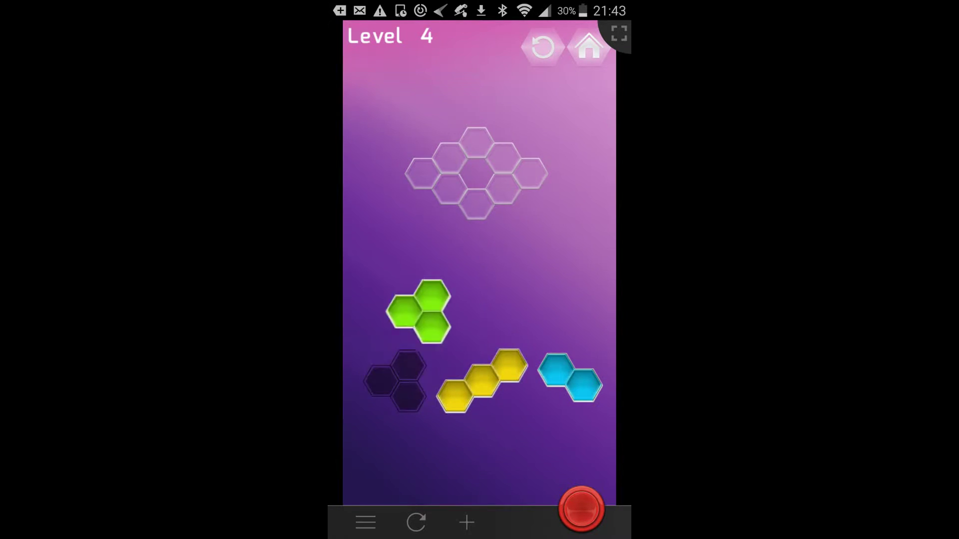
{"action": "left_click_drag", "start_coordinate": [396, 380], "coordinate": [448, 181]}
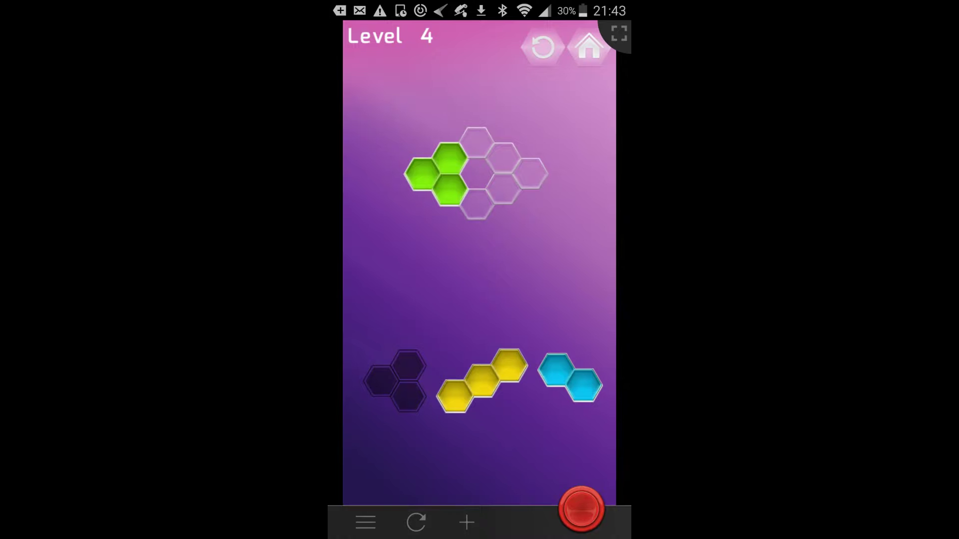
{"action": "left_click_drag", "start_coordinate": [482, 381], "coordinate": [510, 198]}
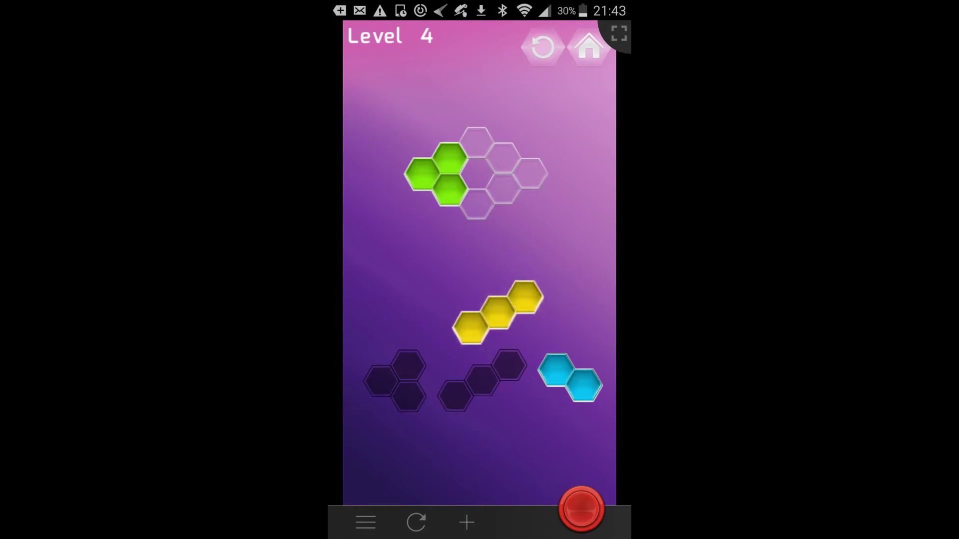
{"action": "left_click_drag", "start_coordinate": [481, 381], "coordinate": [503, 188]}
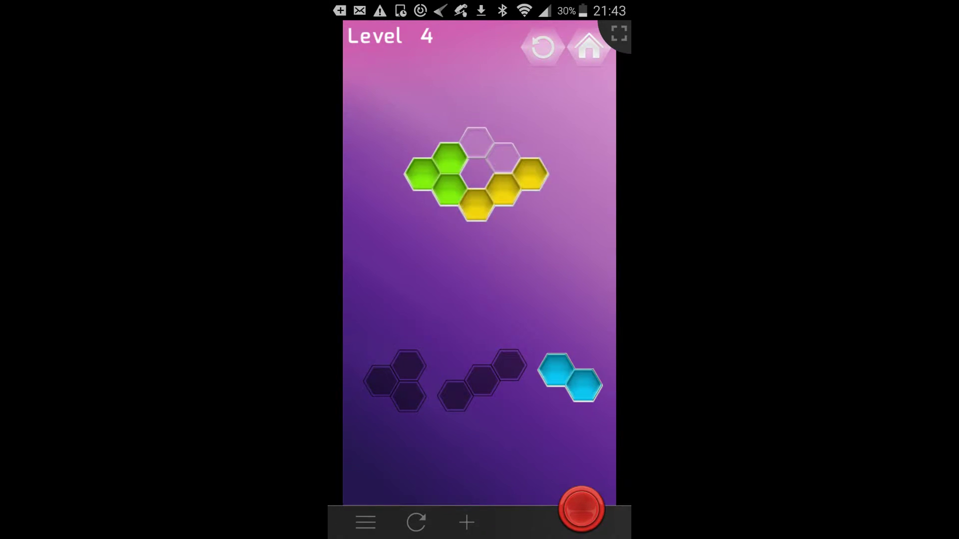
{"action": "left_click_drag", "start_coordinate": [569, 378], "coordinate": [491, 153]}
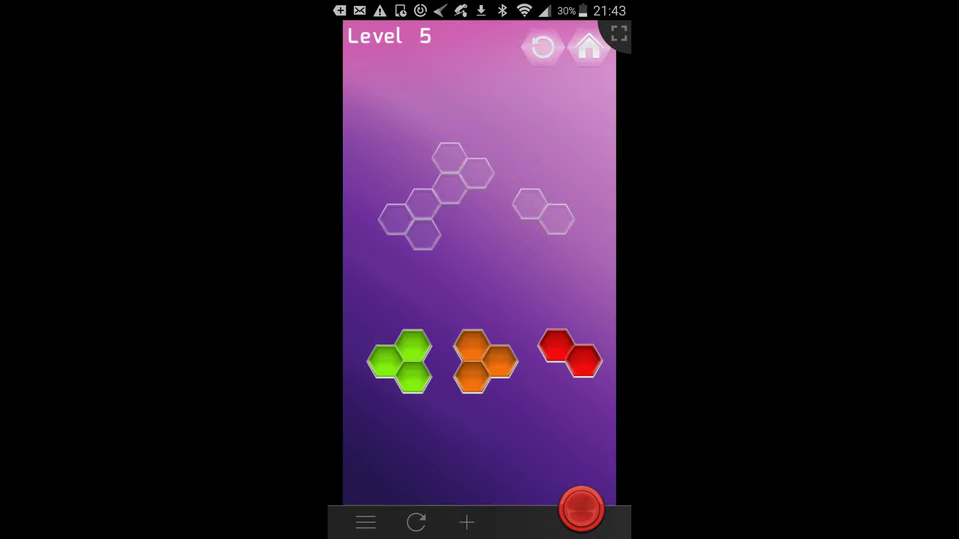
- Fill the split left and right outlines with the orange, green and red pieces
{"action": "left_click_drag", "start_coordinate": [486, 361], "coordinate": [485, 239]}
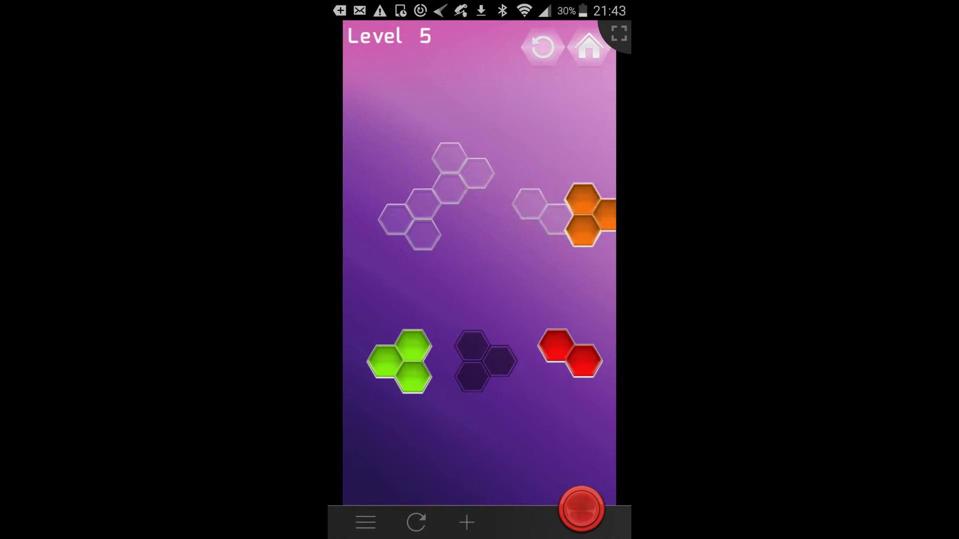
{"action": "left_click_drag", "start_coordinate": [590, 215], "coordinate": [463, 174]}
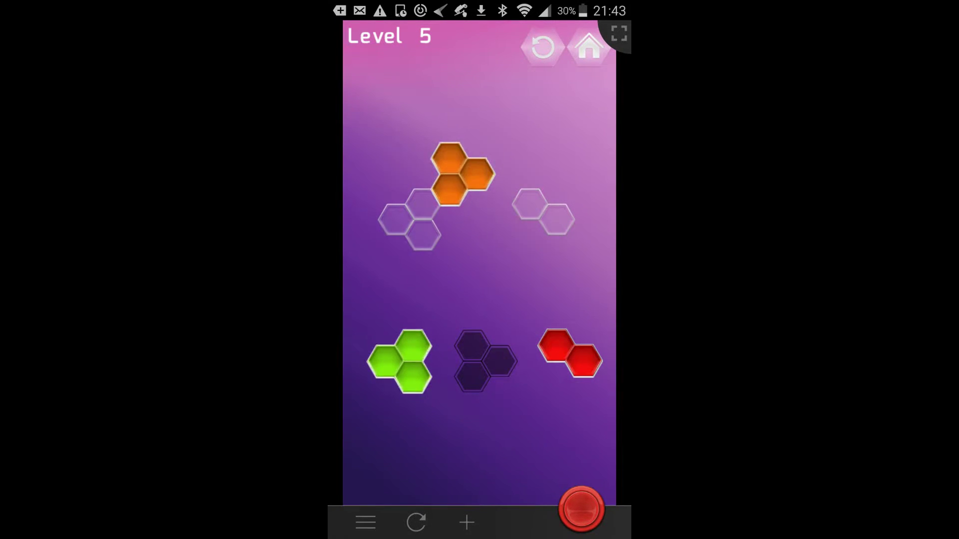
{"action": "left_click_drag", "start_coordinate": [399, 361], "coordinate": [410, 220]}
{"action": "left_click_drag", "start_coordinate": [569, 353], "coordinate": [544, 220]}
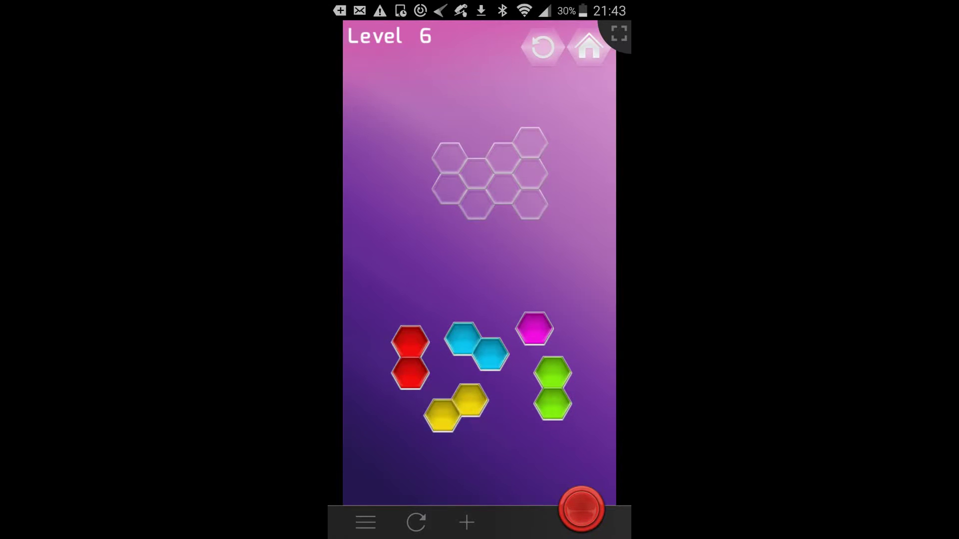
- Place green, cyan, red, yellow and magenta pieces to complete the Level 6 outline
{"action": "mouse_move", "coordinate": [553, 388]}
{"action": "left_mouse_down"}
{"action": "mouse_move", "coordinate": [538, 218]}
{"action": "mouse_move", "coordinate": [448, 175]}
{"action": "left_mouse_up"}
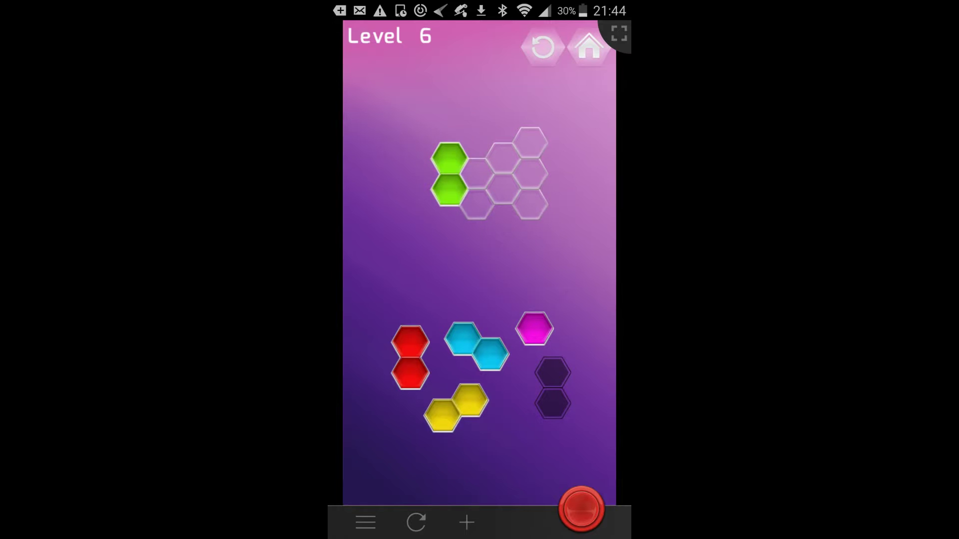
{"action": "left_click_drag", "start_coordinate": [477, 344], "coordinate": [493, 186]}
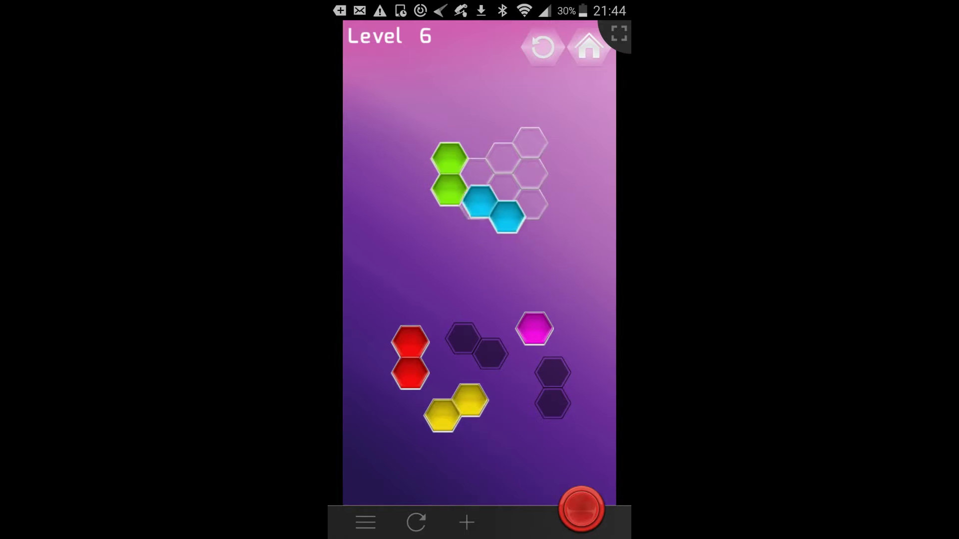
{"action": "left_click_drag", "start_coordinate": [411, 358], "coordinate": [526, 185]}
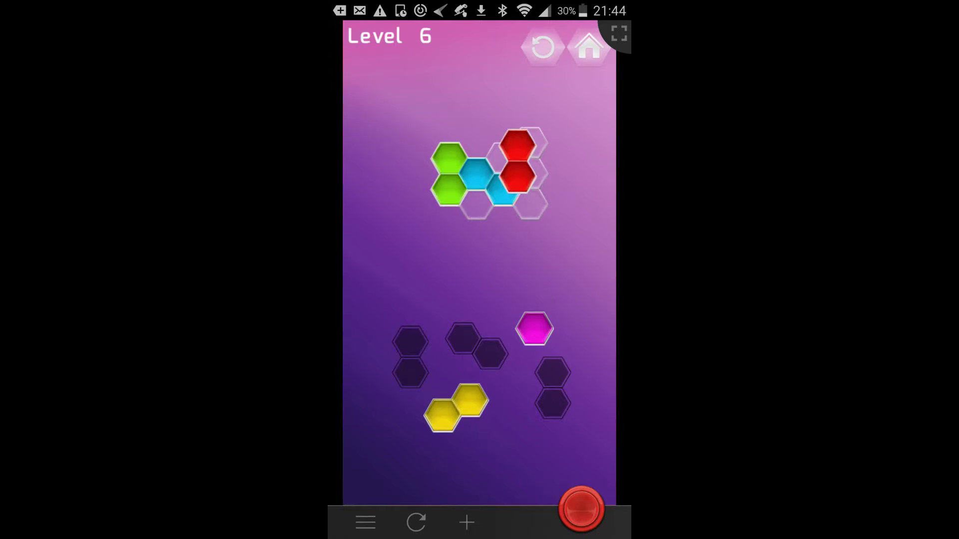
{"action": "left_click_drag", "start_coordinate": [456, 409], "coordinate": [516, 150]}
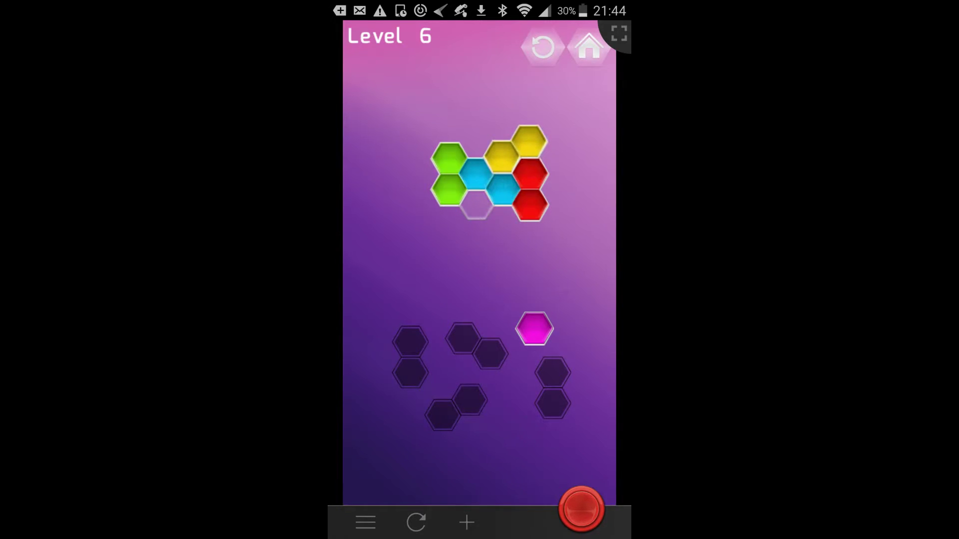
{"action": "left_click_drag", "start_coordinate": [535, 329], "coordinate": [478, 204]}
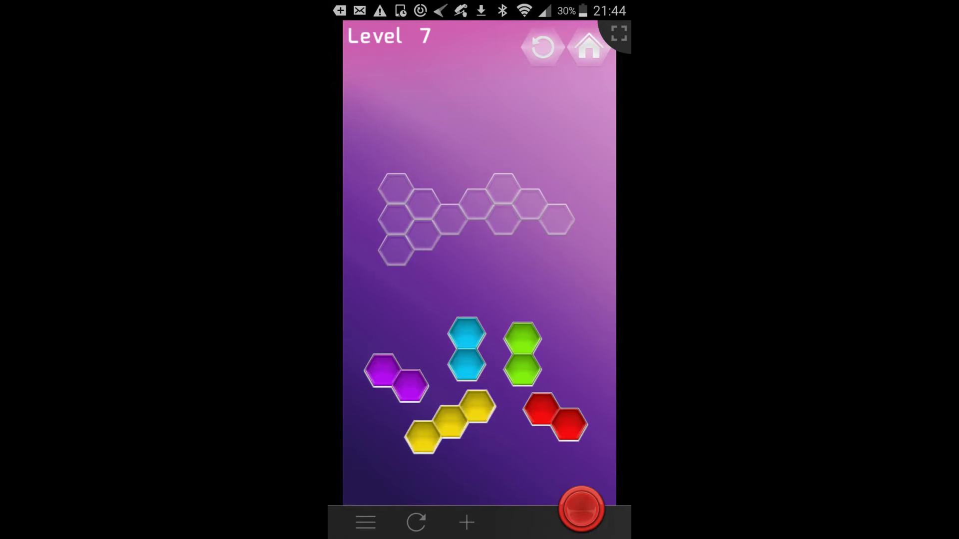
- Place the yellow piece bottom-left, retry the cyan piece, and fit the green two-hex piece
{"action": "left_click_drag", "start_coordinate": [449, 419], "coordinate": [424, 235]}
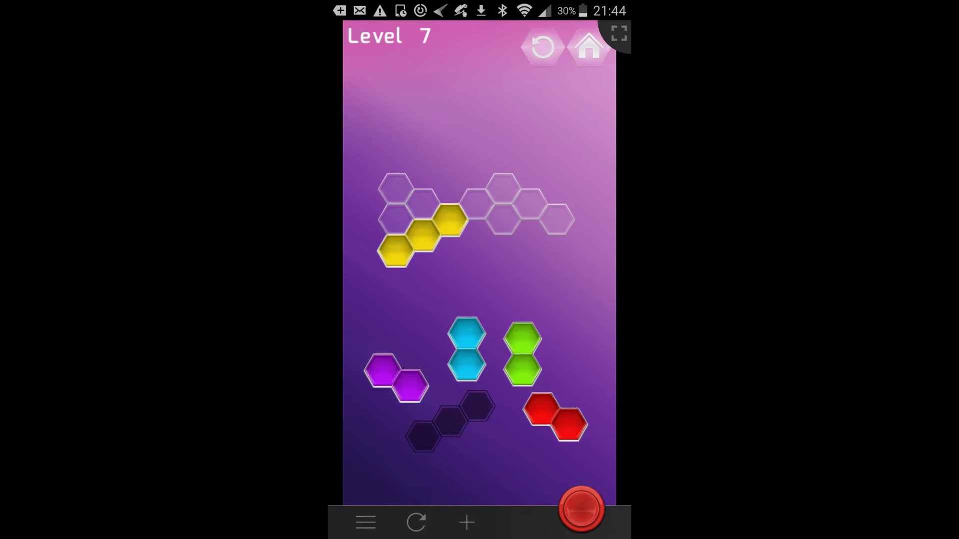
{"action": "left_click_drag", "start_coordinate": [554, 416], "coordinate": [487, 196]}
{"action": "left_click_drag", "start_coordinate": [467, 349], "coordinate": [508, 199]}
{"action": "left_click", "coordinate": [508, 198]}
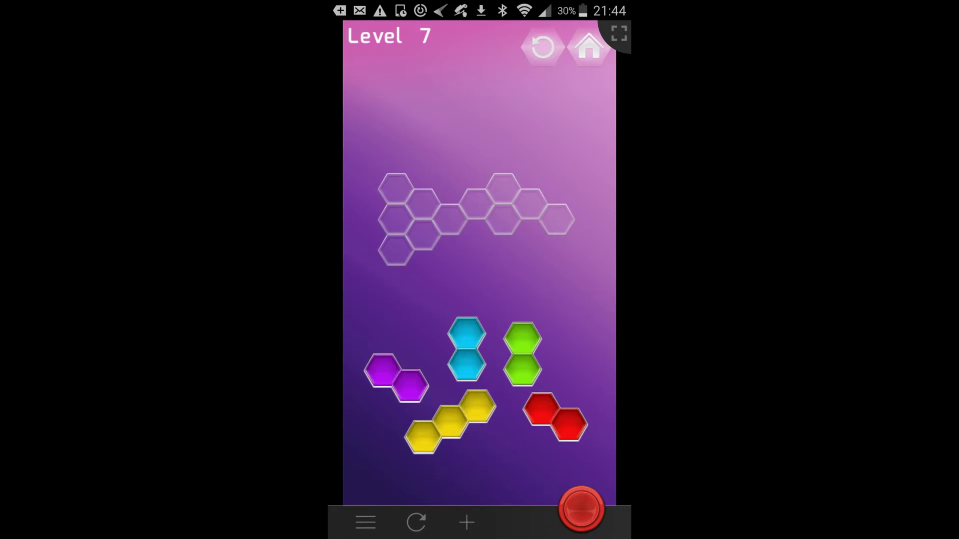
{"action": "left_click_drag", "start_coordinate": [467, 348], "coordinate": [462, 344]}
{"action": "left_click_drag", "start_coordinate": [523, 352], "coordinate": [504, 204]}
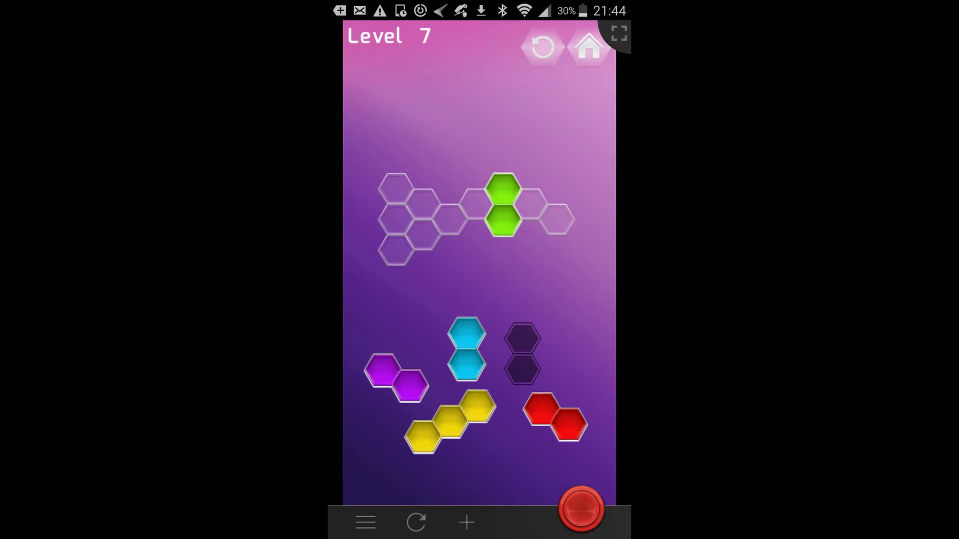
- Place the purple piece right of green, yellow left of green, and cyan leftmost
{"action": "left_click_drag", "start_coordinate": [396, 378], "coordinate": [450, 318]}
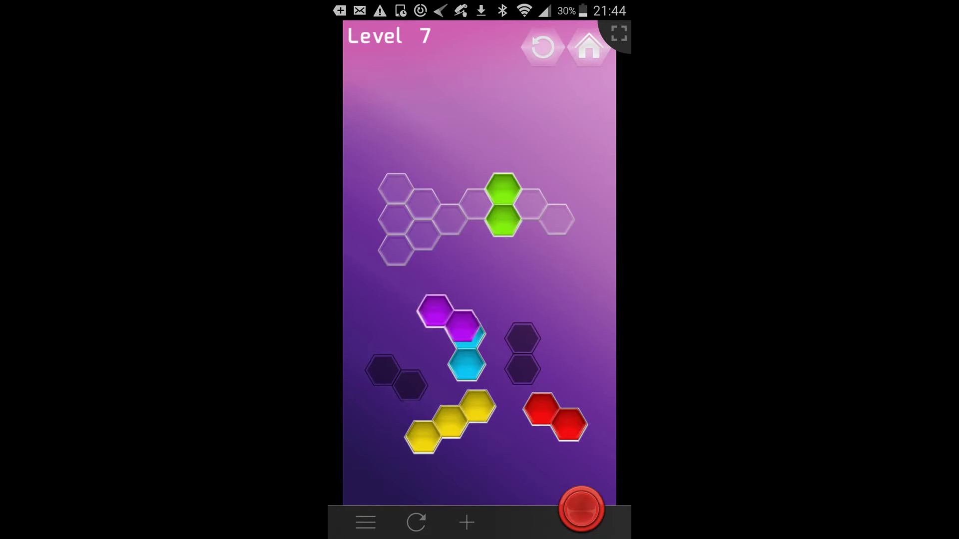
{"action": "left_click_drag", "start_coordinate": [395, 378], "coordinate": [518, 206]}
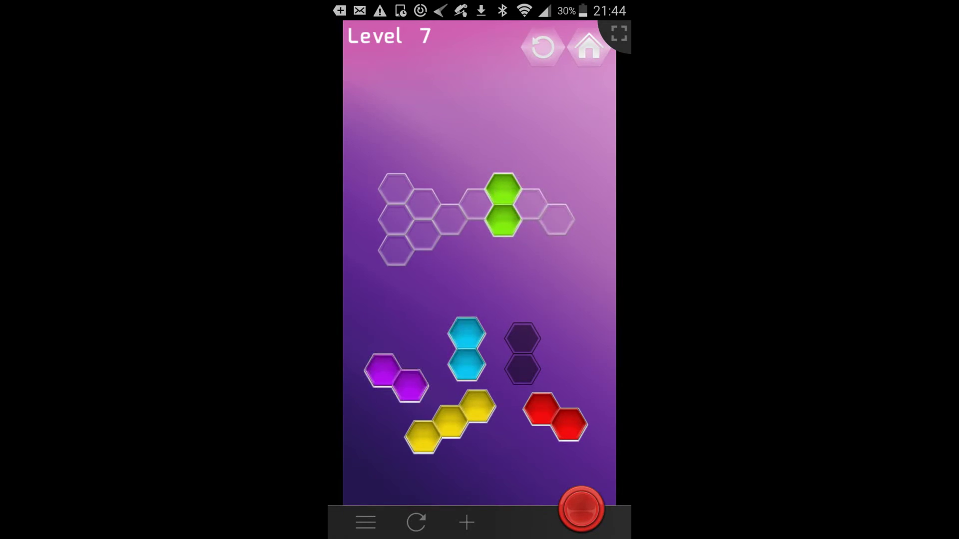
{"action": "left_click_drag", "start_coordinate": [396, 378], "coordinate": [539, 214]}
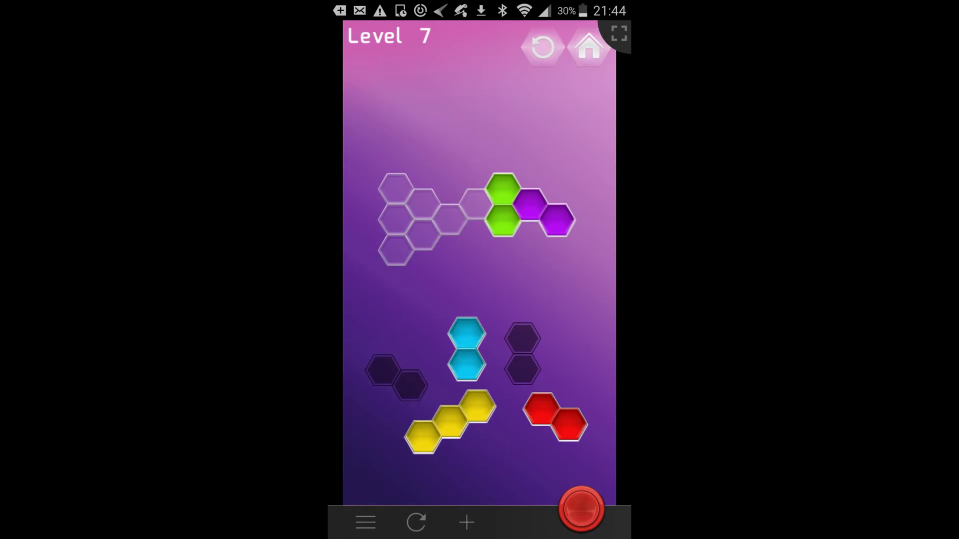
{"action": "left_click_drag", "start_coordinate": [449, 424], "coordinate": [452, 221]}
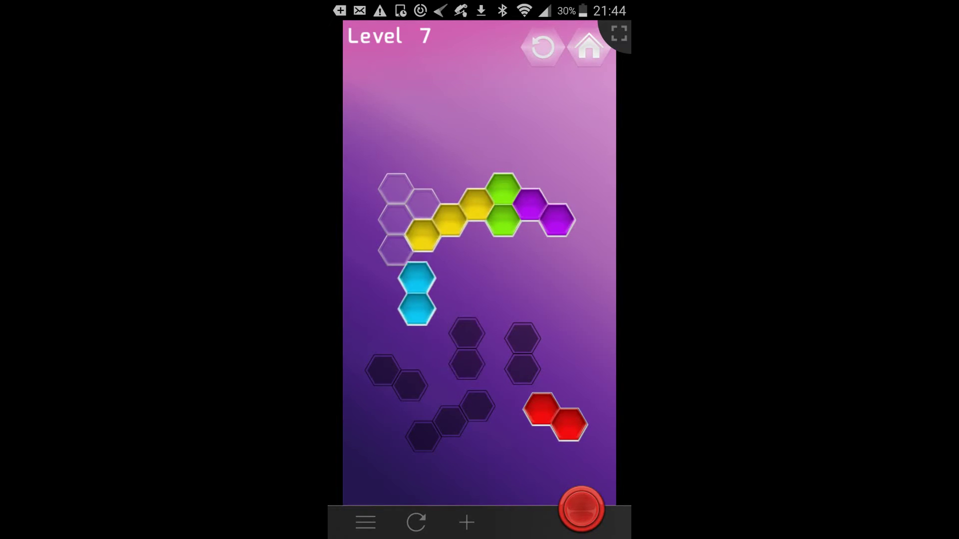
{"action": "left_click_drag", "start_coordinate": [466, 348], "coordinate": [395, 236]}
- Fit the red piece into the top-left empty slots after several attempts
{"action": "left_click_drag", "start_coordinate": [555, 416], "coordinate": [409, 187]}
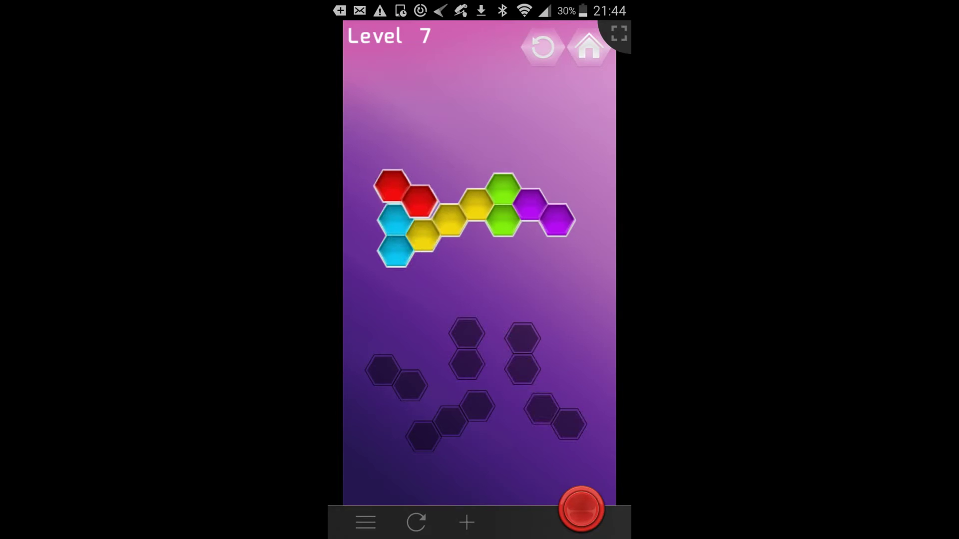
{"action": "left_click_drag", "start_coordinate": [554, 416], "coordinate": [397, 203]}
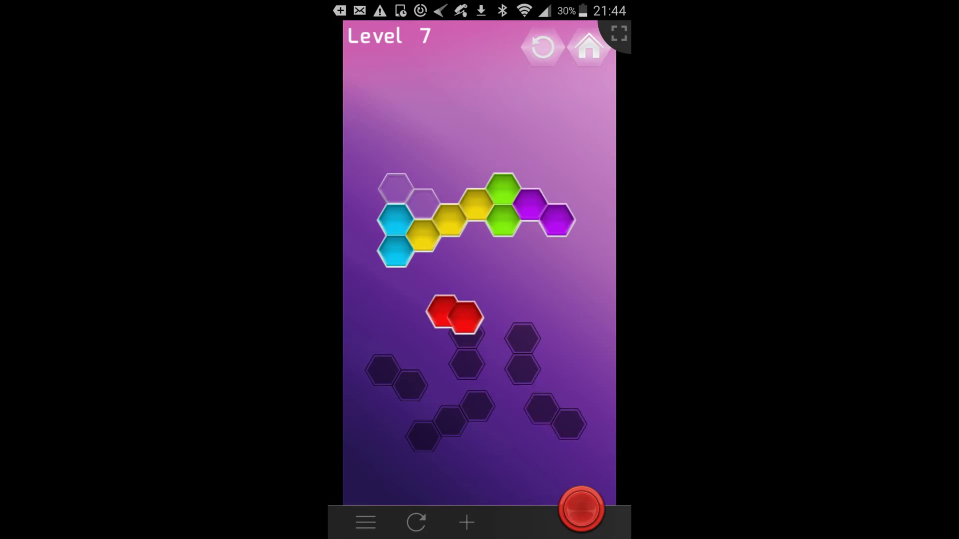
{"action": "left_click_drag", "start_coordinate": [554, 416], "coordinate": [398, 195]}
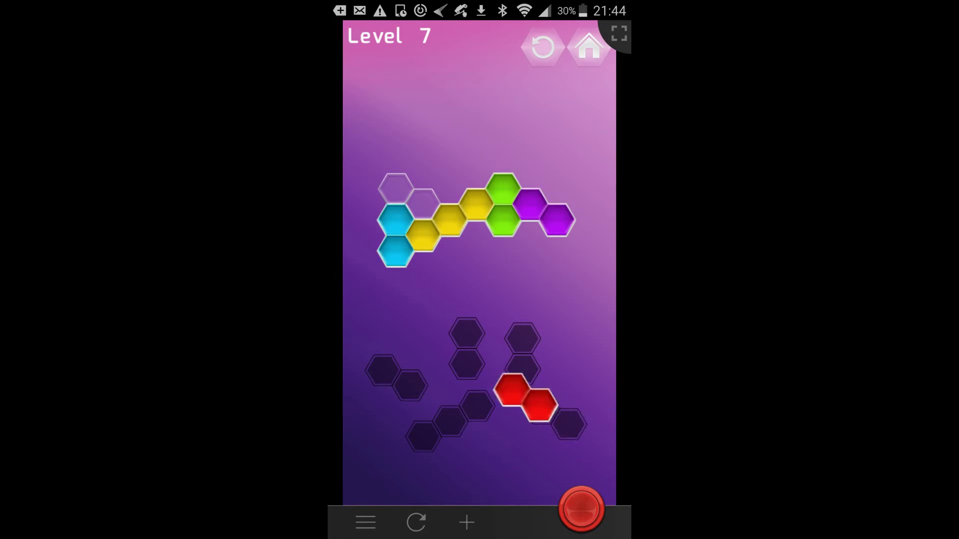
{"action": "left_click_drag", "start_coordinate": [555, 416], "coordinate": [397, 195]}
{"action": "left_click_drag", "start_coordinate": [555, 416], "coordinate": [397, 195]}
{"action": "left_click_drag", "start_coordinate": [554, 416], "coordinate": [401, 191]}
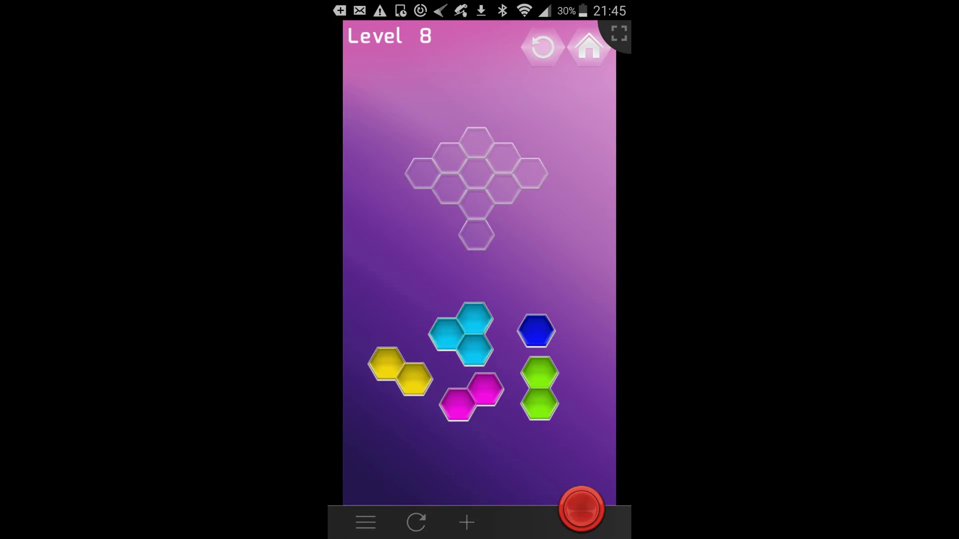
- Fill the level 8 outline: green bottom, cyan left, blue centre, magenta right, yellow top
{"action": "left_click_drag", "start_coordinate": [538, 387], "coordinate": [476, 212]}
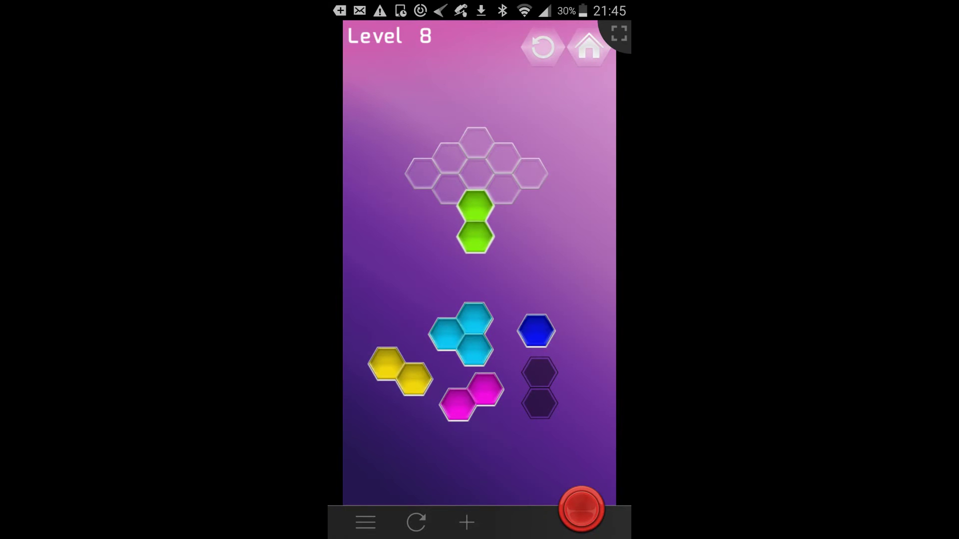
{"action": "left_click_drag", "start_coordinate": [462, 334], "coordinate": [437, 174]}
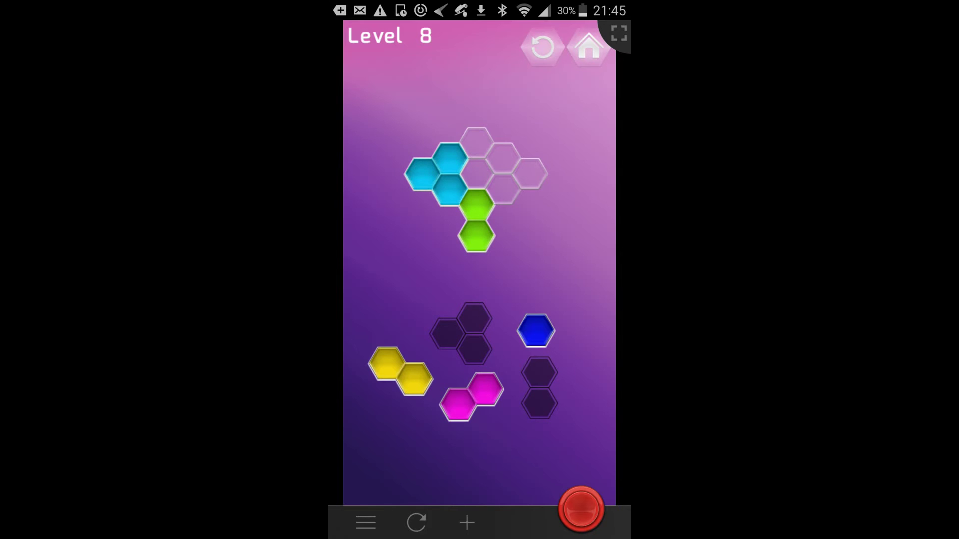
{"action": "left_click_drag", "start_coordinate": [526, 322], "coordinate": [477, 160]}
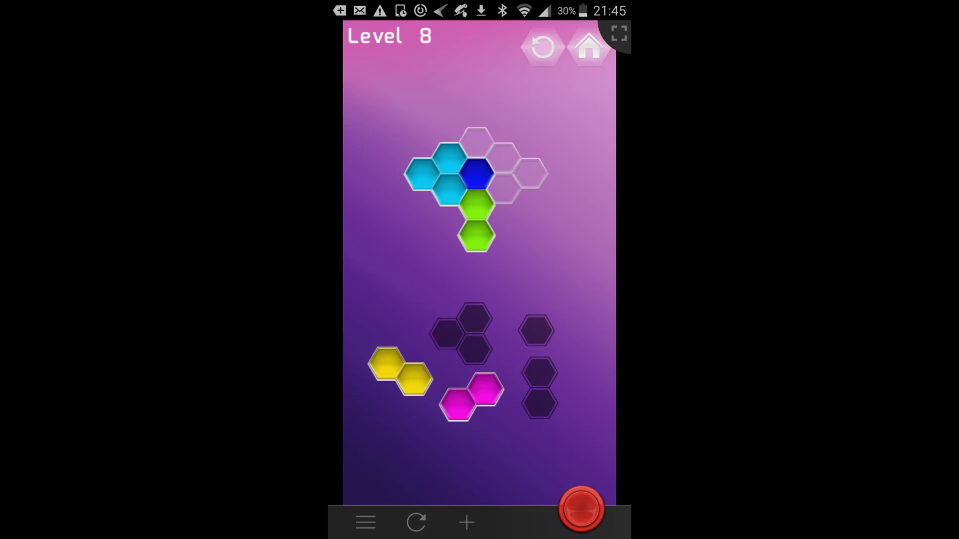
{"action": "left_click_drag", "start_coordinate": [471, 397], "coordinate": [517, 184]}
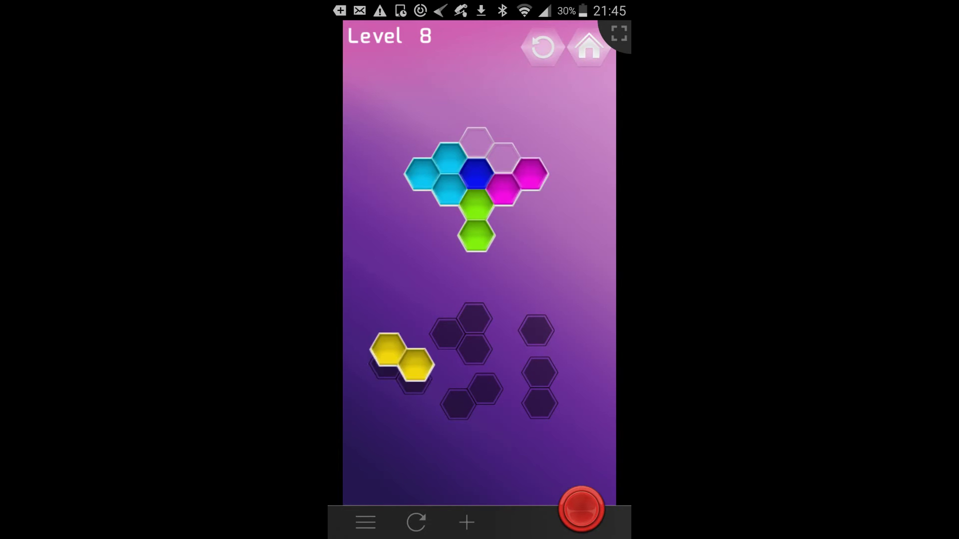
{"action": "mouse_move", "coordinate": [399, 371]}
{"action": "left_mouse_down"}
{"action": "mouse_move", "coordinate": [478, 148]}
{"action": "mouse_move", "coordinate": [401, 370]}
{"action": "mouse_move", "coordinate": [487, 158]}
{"action": "left_mouse_up"}
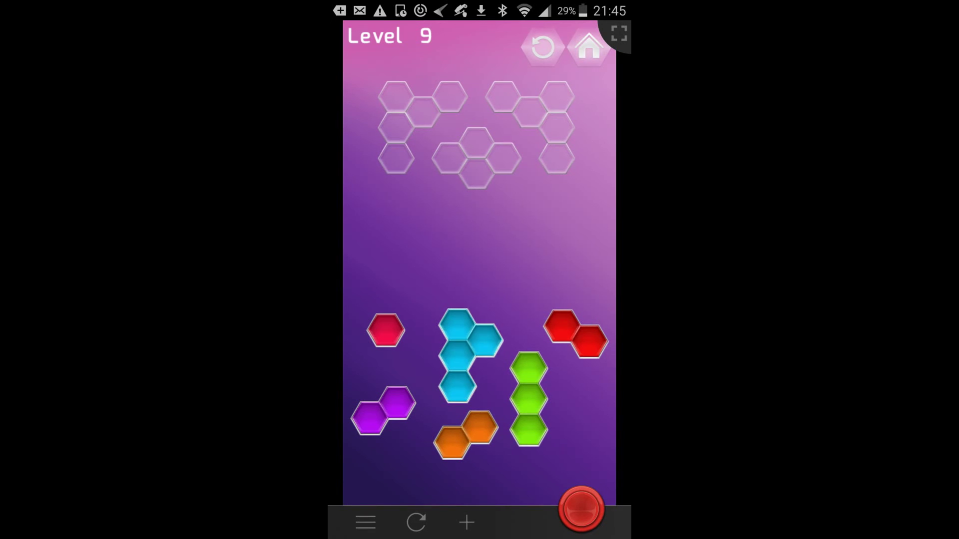
- Place the cyan piece on level 9 and try, then remove, the red hex pieces
{"action": "left_click_drag", "start_coordinate": [457, 355], "coordinate": [408, 120]}
{"action": "left_click_drag", "start_coordinate": [386, 329], "coordinate": [440, 79]}
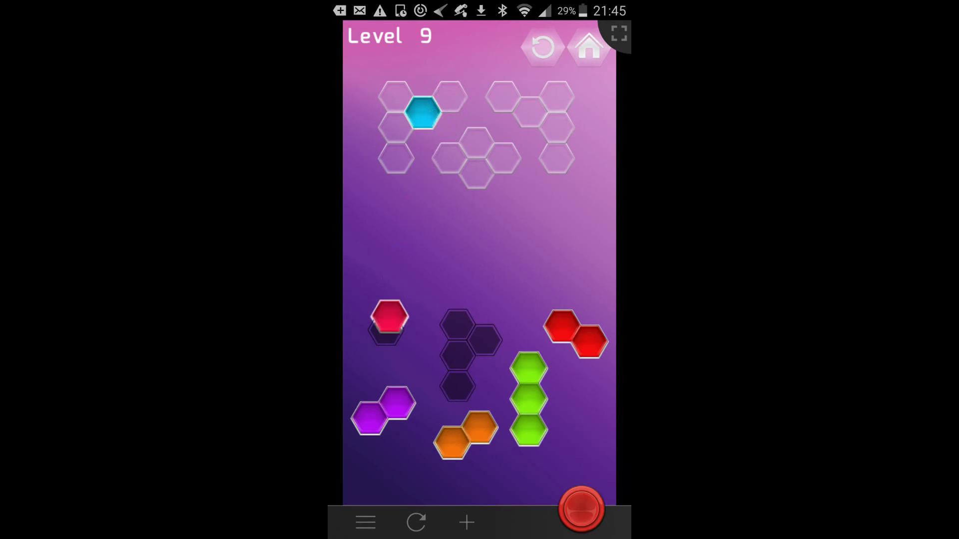
{"action": "left_click_drag", "start_coordinate": [386, 329], "coordinate": [453, 88]}
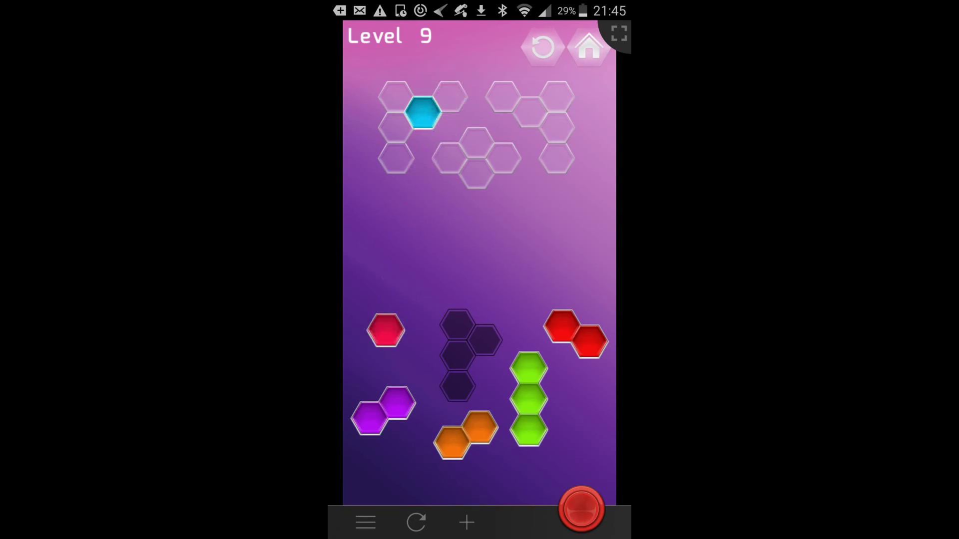
{"action": "left_click_drag", "start_coordinate": [386, 329], "coordinate": [445, 96]}
{"action": "mouse_move", "coordinate": [386, 331]}
{"action": "left_mouse_down"}
{"action": "mouse_move", "coordinate": [437, 150]}
{"action": "mouse_move", "coordinate": [386, 331]}
{"action": "left_mouse_up"}
{"action": "mouse_move", "coordinate": [529, 397]}
{"action": "left_mouse_down"}
{"action": "mouse_move", "coordinate": [558, 123]}
{"action": "mouse_move", "coordinate": [533, 390]}
{"action": "mouse_move", "coordinate": [575, 128]}
{"action": "mouse_move", "coordinate": [532, 368]}
{"action": "left_mouse_up"}
{"action": "mouse_move", "coordinate": [575, 333]}
{"action": "left_mouse_down"}
{"action": "mouse_move", "coordinate": [530, 113]}
{"action": "mouse_move", "coordinate": [576, 334]}
{"action": "left_mouse_up"}
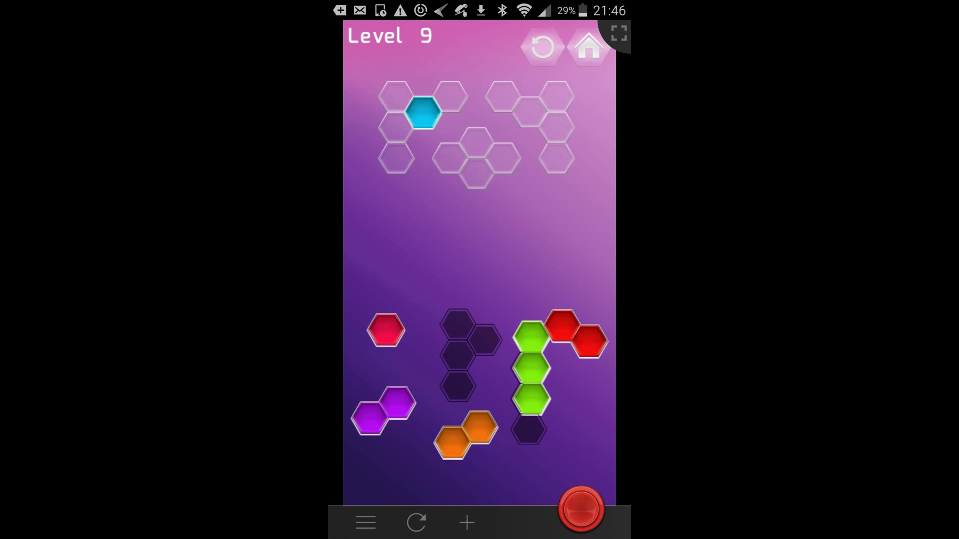
- Go to the Android home screen and swipe through its pages back to the first
{"action": "key", "text": "Home"}
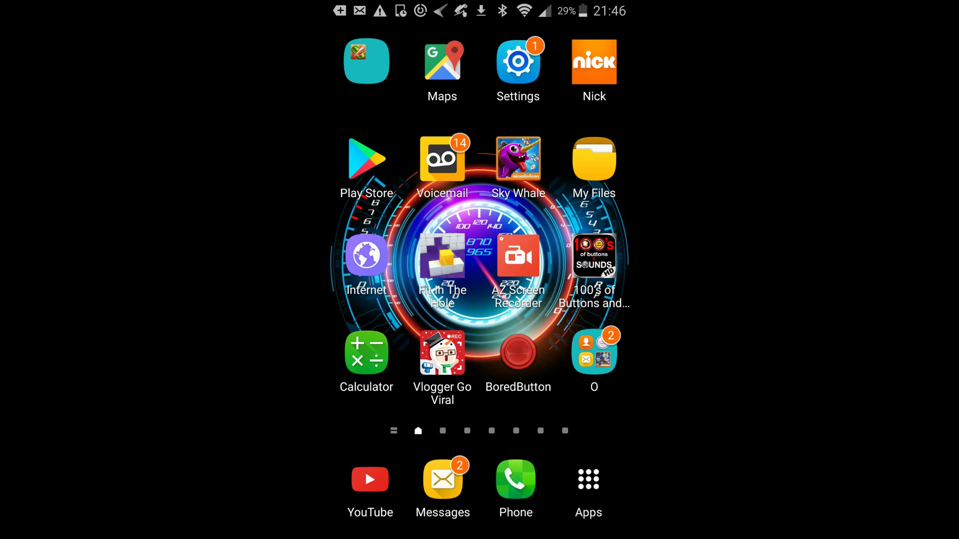
{"action": "left_click_drag", "start_coordinate": [599, 263], "coordinate": [359, 263]}
{"action": "mouse_move", "coordinate": [599, 262]}
{"action": "left_mouse_down"}
{"action": "mouse_move", "coordinate": [360, 262]}
{"action": "mouse_move", "coordinate": [600, 262]}
{"action": "left_mouse_up"}
{"action": "left_click_drag", "start_coordinate": [360, 263], "coordinate": [599, 262]}
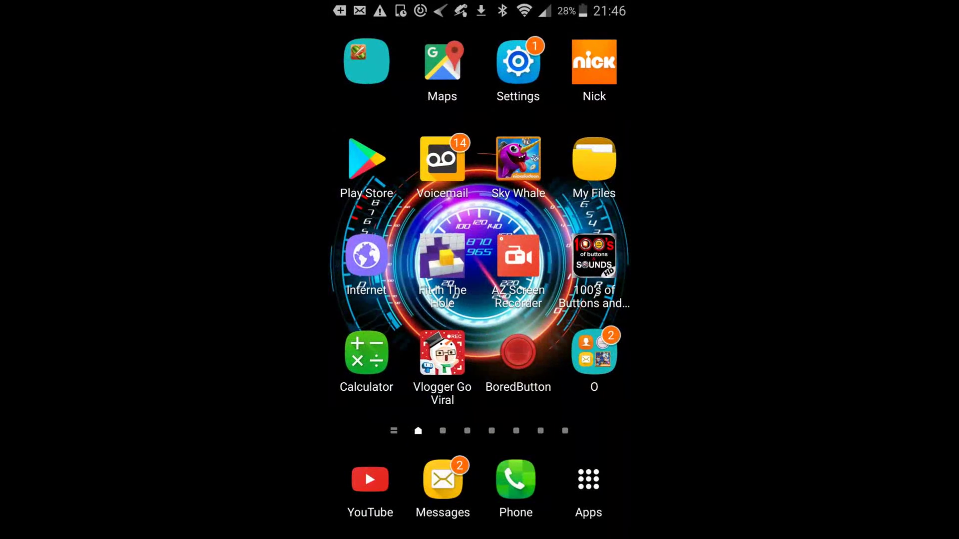